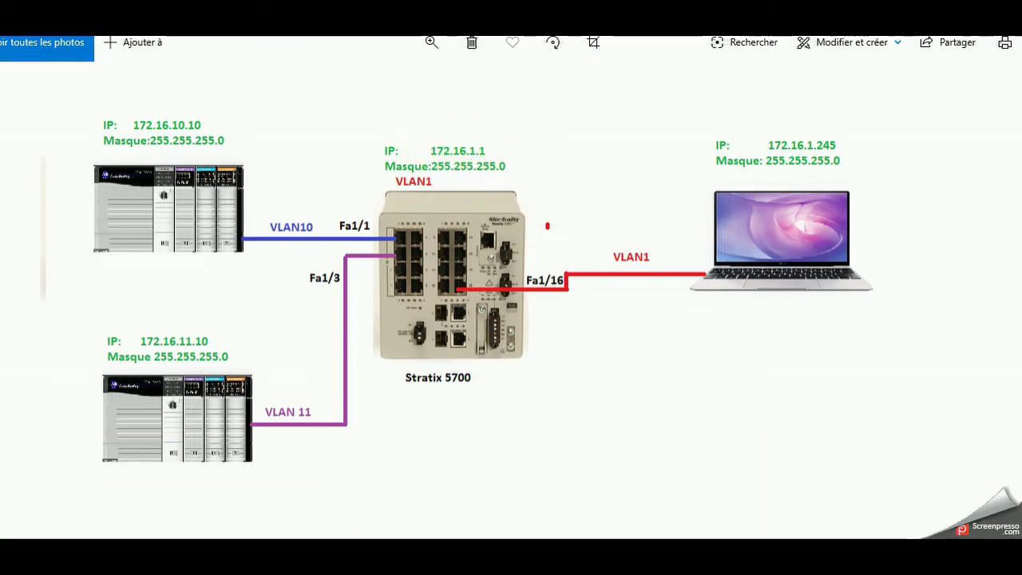
# - In Express Setup, enter host name Router and IP address 172.16.1.1
pyautogui.moveTo(613, 559)
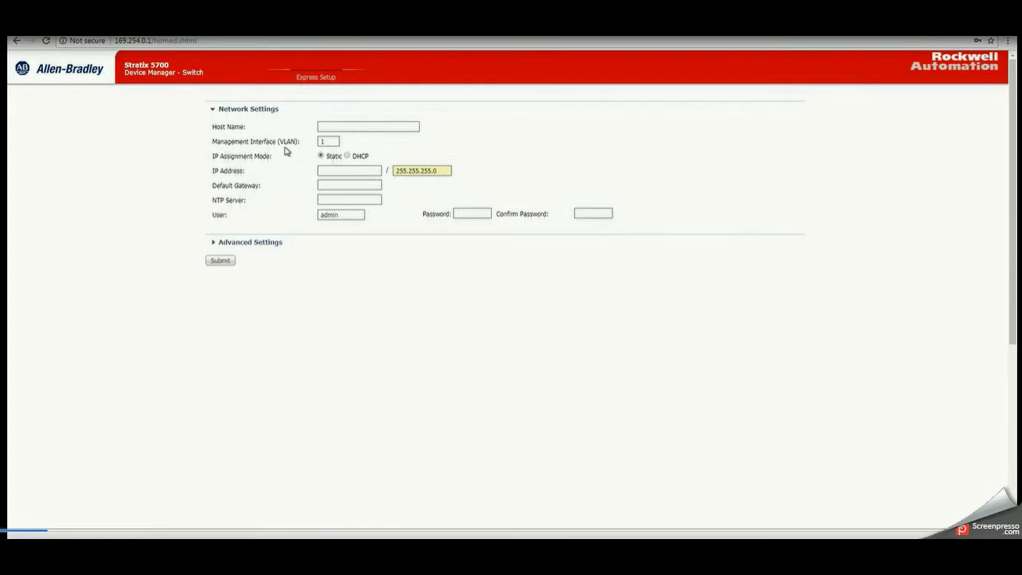
pyautogui.click(340, 126)
pyautogui.write('Rock')
pyautogui.press('BackSpace')
pyautogui.press('BackSpace')
pyautogui.write('uter')
pyautogui.click(338, 171)
pyautogui.write('172.16.1.1')
# - Enter the admin password and submit the express setup to the switch
pyautogui.click(472, 214)
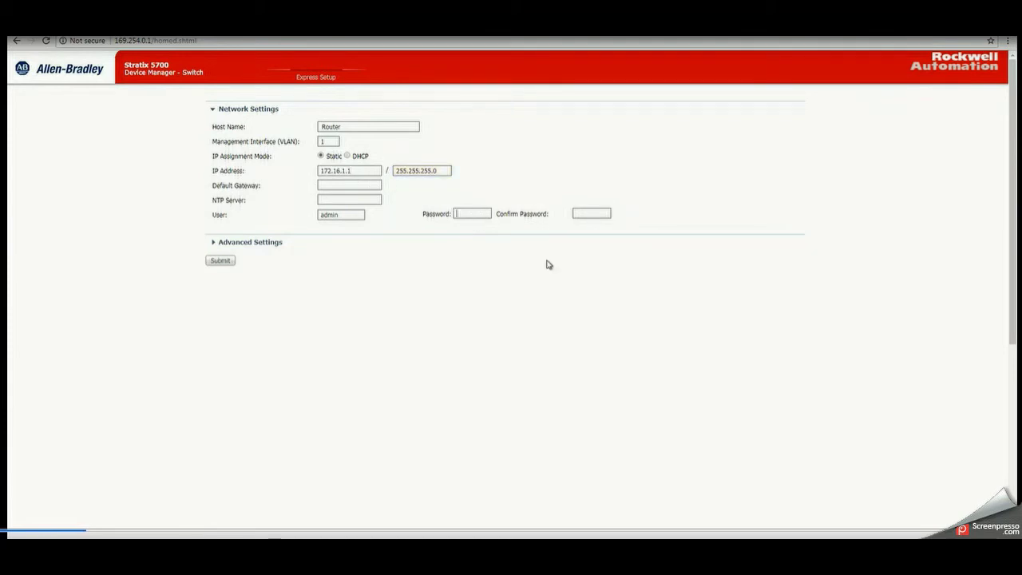
pyautogui.write('••••••••••••')
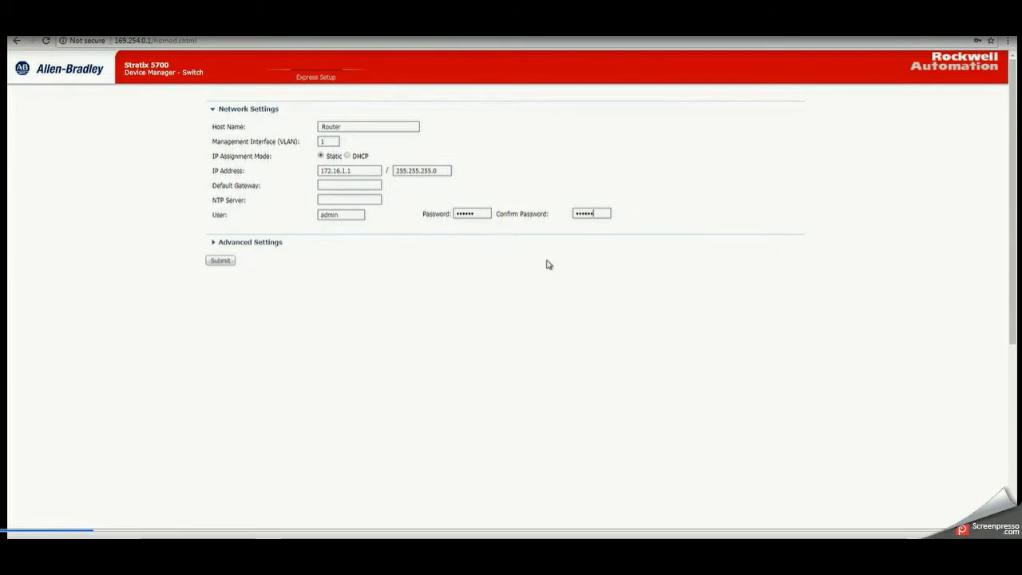
pyautogui.click(227, 263)
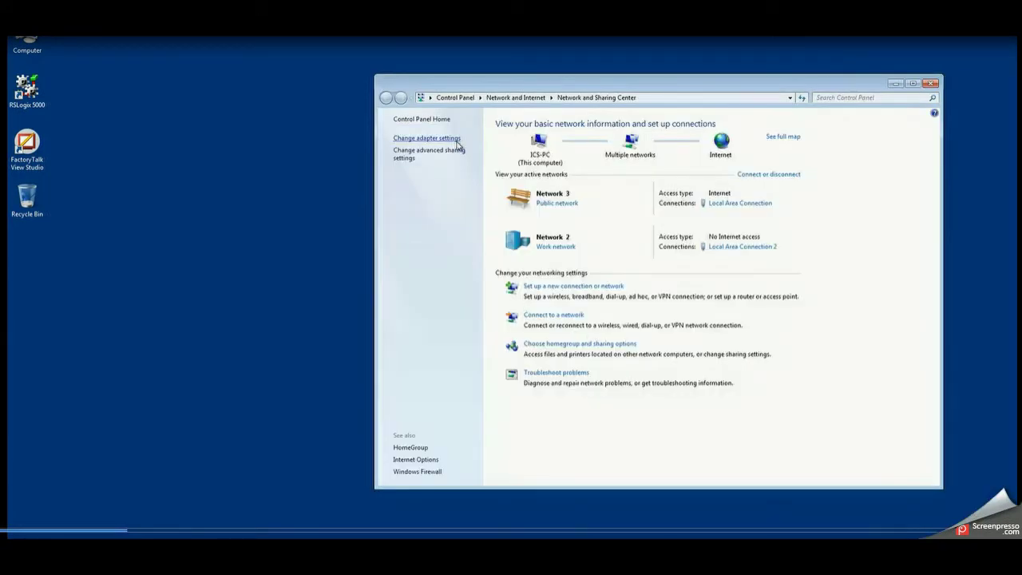
# - Set Local Area Connection 2's IPv4 to static 172.16.1.245 with mask 255.255.255.0
pyautogui.click(427, 138)
pyautogui.click(604, 152)
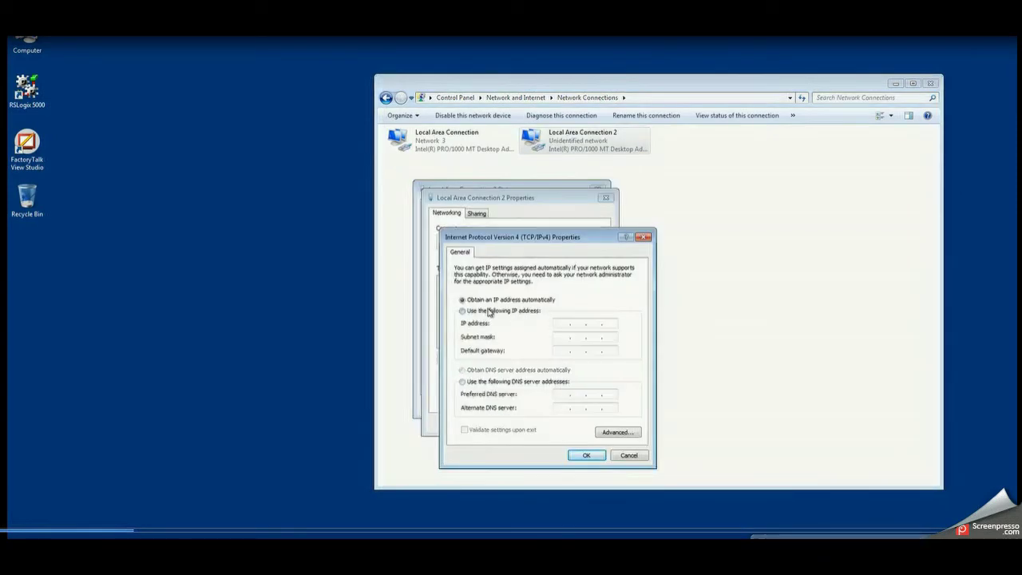
pyautogui.click(490, 311)
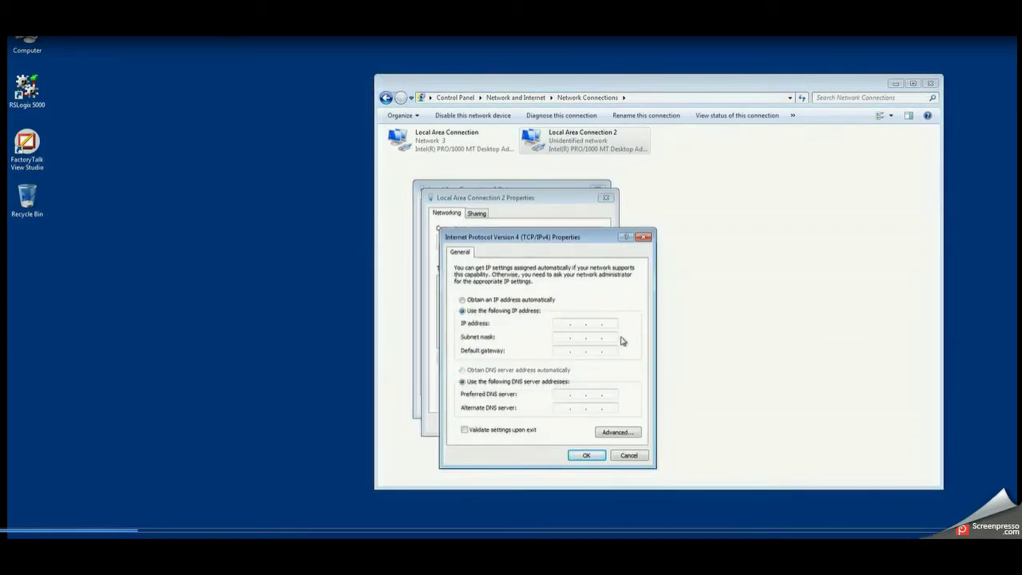
pyautogui.write('172 . 16 . 1 . 245')
pyautogui.click(603, 339)
pyautogui.write('255')
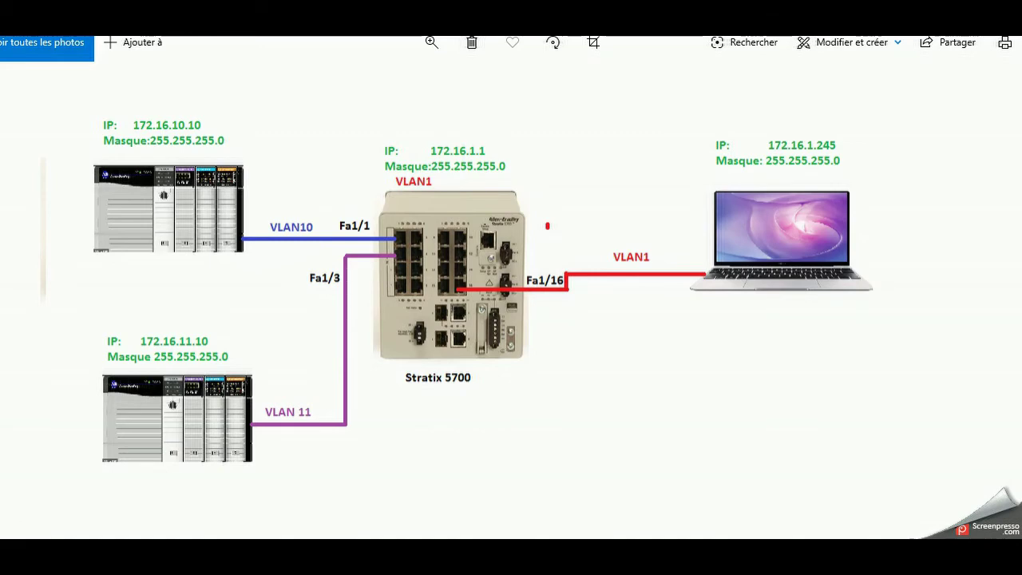
# - Bring the Windows 7 virtual machine session back to the front from the taskbar
pyautogui.moveTo(556, 557)
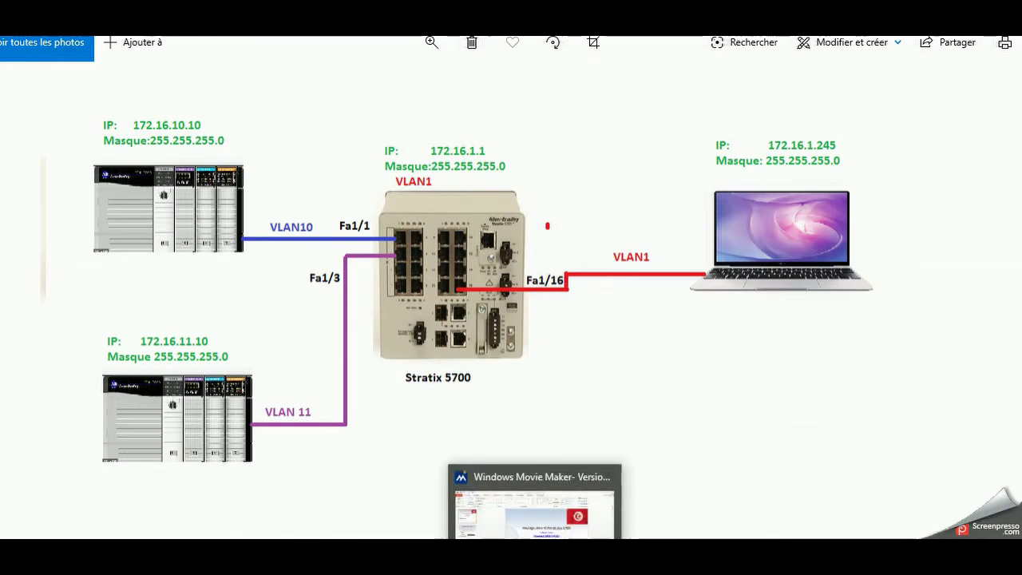
pyautogui.click(554, 503)
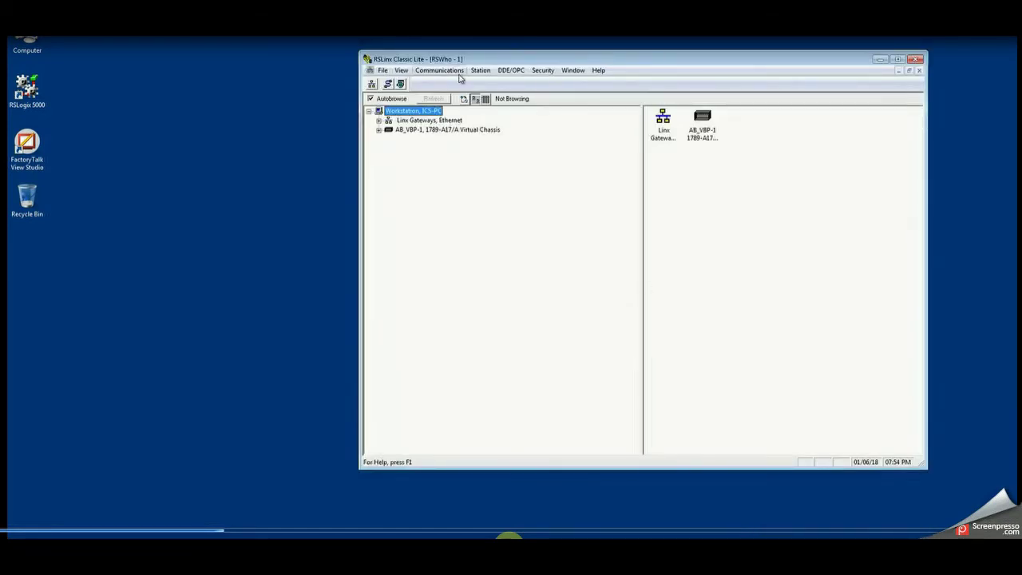
# - In Configure Drivers, add a new EtherNet/IP driver with the default name AB_ETHIP-1
pyautogui.click(454, 71)
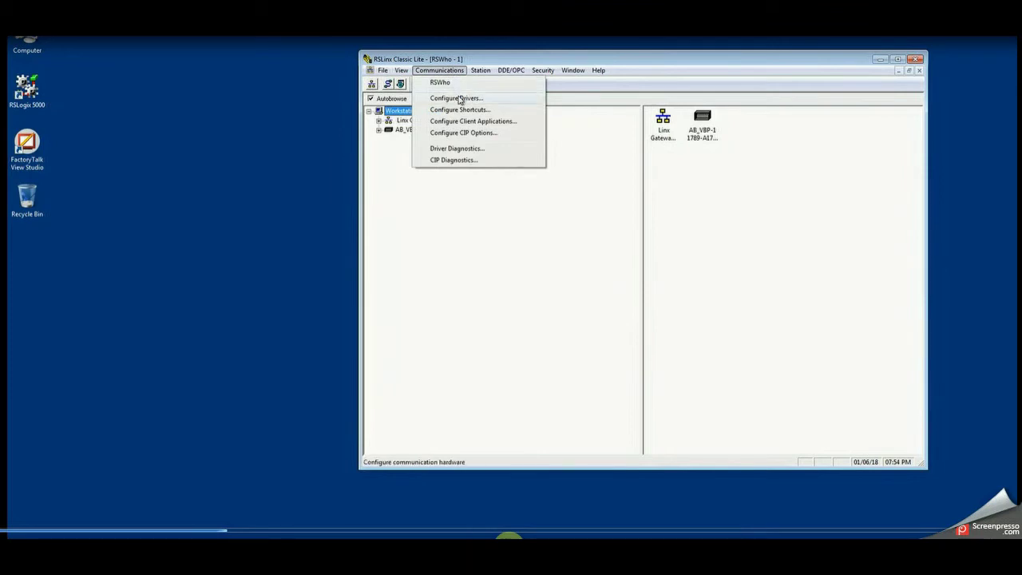
pyautogui.click(460, 99)
pyautogui.click(668, 199)
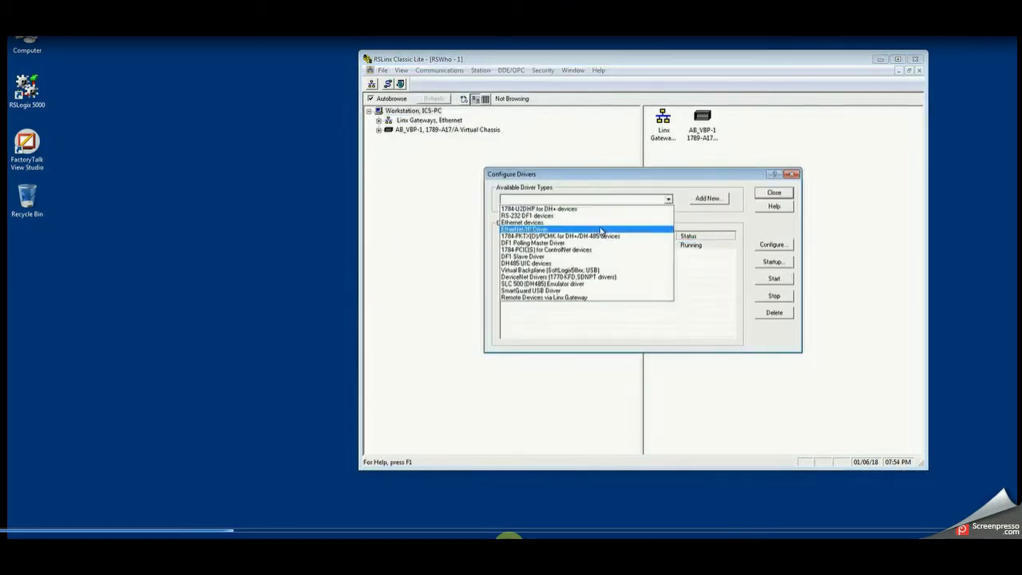
pyautogui.click(601, 230)
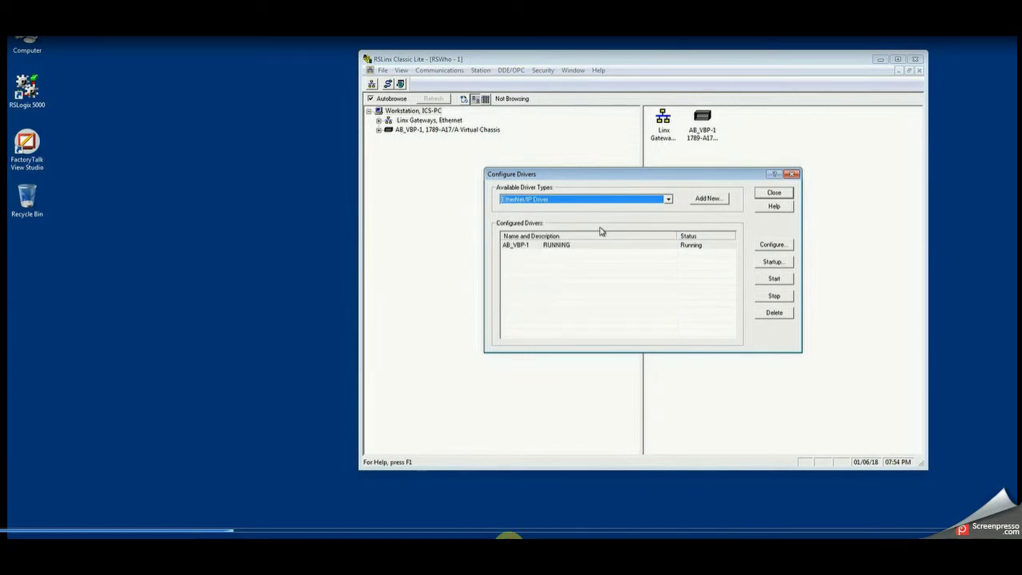
pyautogui.click(716, 200)
pyautogui.click(701, 254)
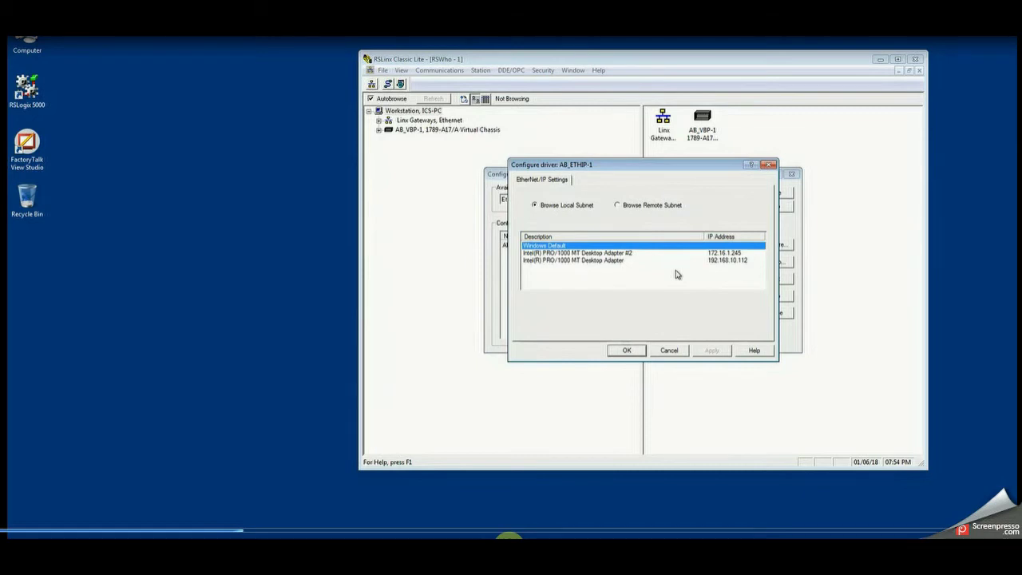
# - Bind AB_ETHIP-1 to the 172.16.1.245 adapter, apply, and browse its network
pyautogui.click(621, 255)
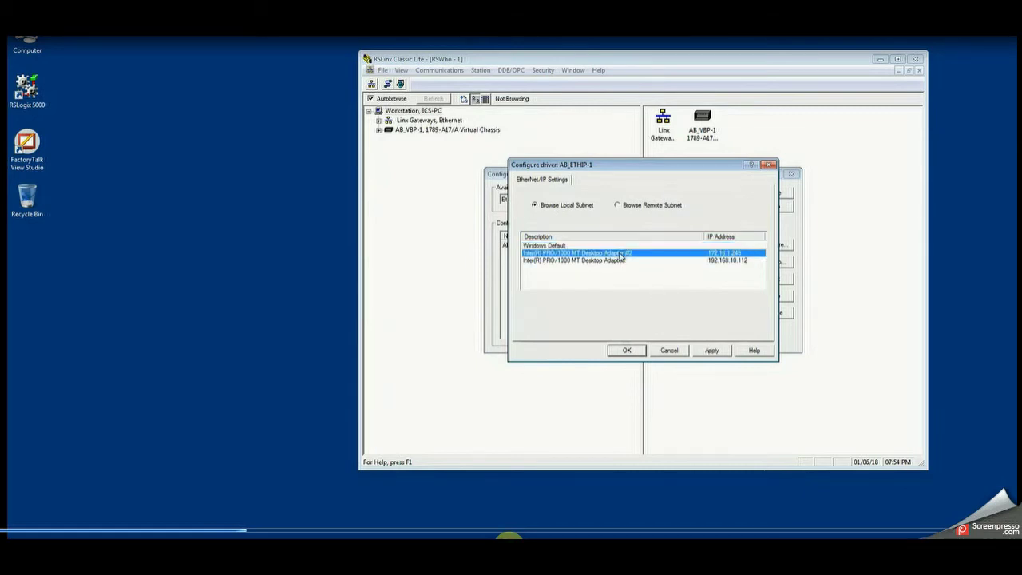
pyautogui.click(710, 352)
pyautogui.click(631, 350)
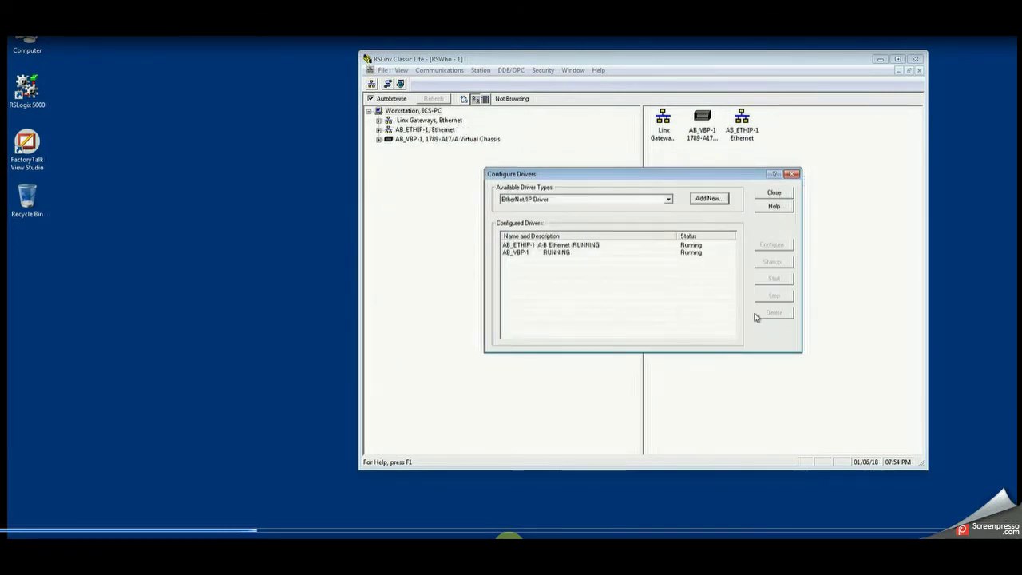
pyautogui.click(784, 196)
pyautogui.click(380, 130)
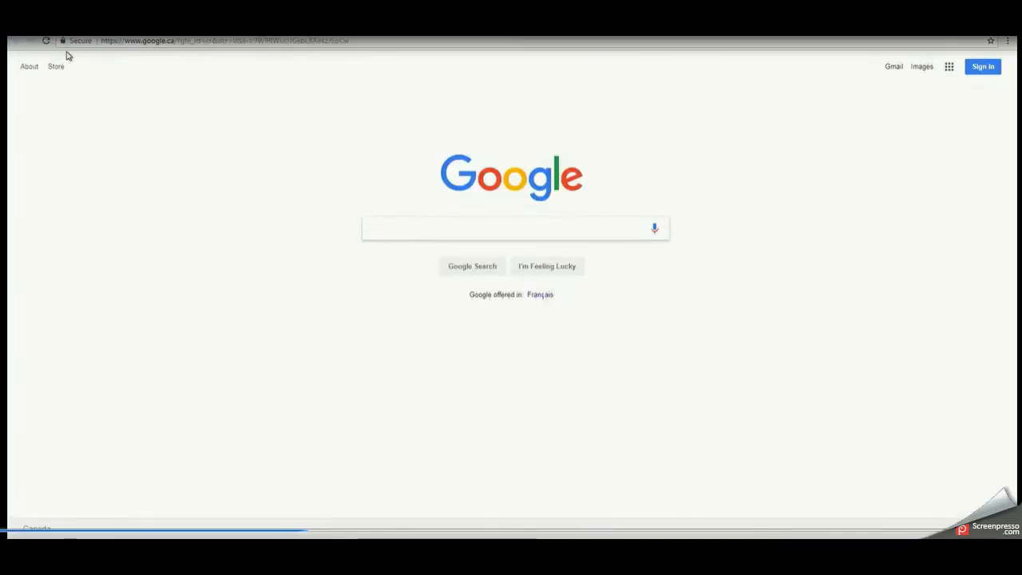
# - Load the switch at 172.16.1.1 and log in with the administrator username and password
pyautogui.click(136, 42)
pyautogui.write('172')
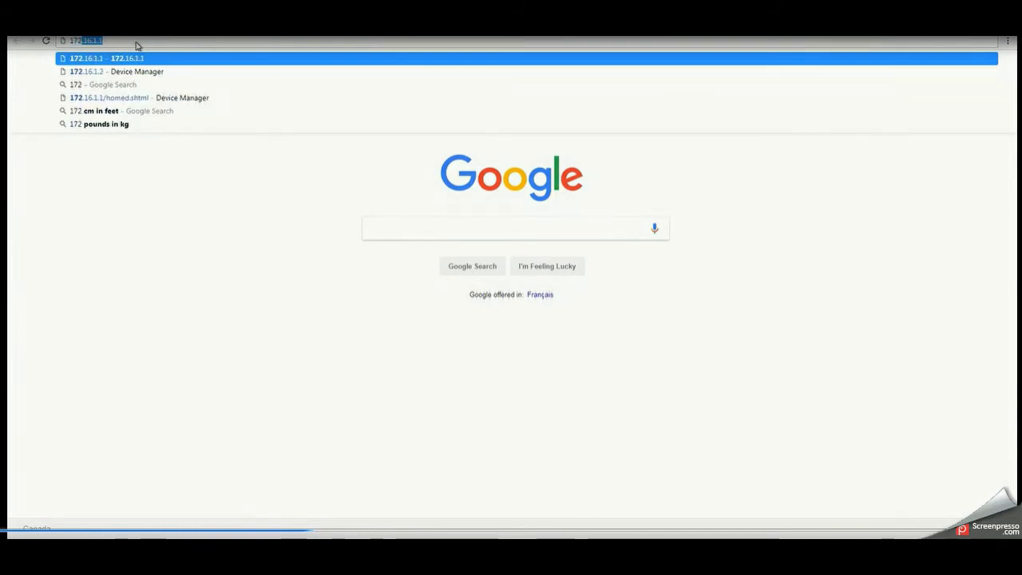
pyautogui.write('.')
pyautogui.press('Return')
pyautogui.write('admin')
pyautogui.press('Tab')
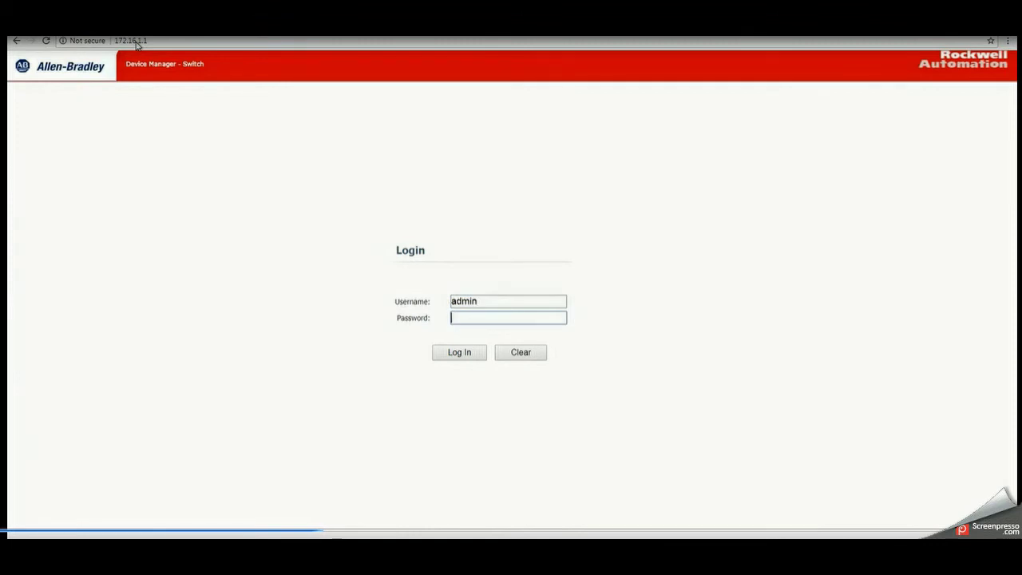
pyautogui.write('******')
pyautogui.click(461, 358)
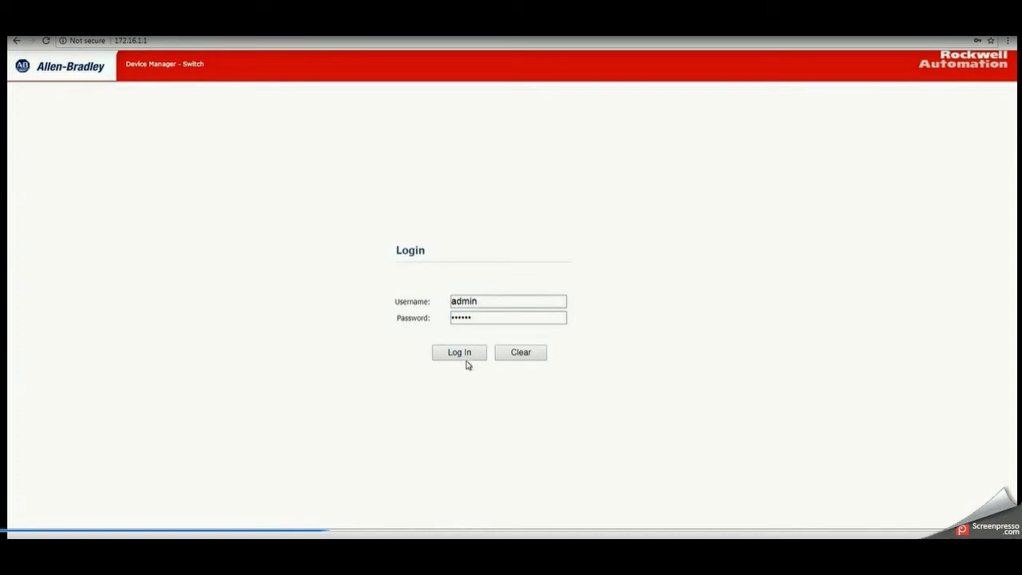
pyautogui.click(474, 356)
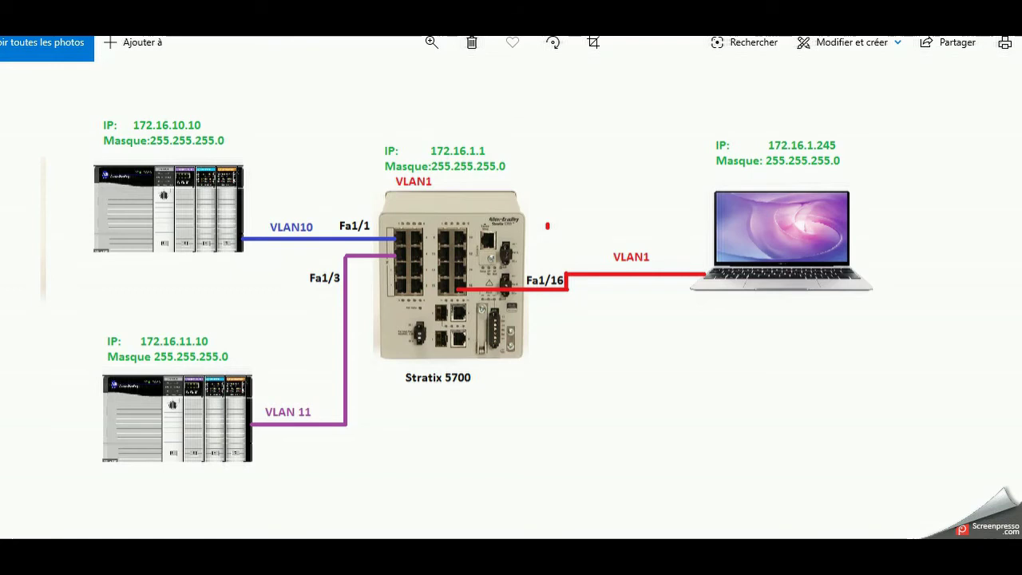
# - Return from Photos to the browser showing the Router dashboard at 172.16.1.1
pyautogui.moveTo(534, 558)
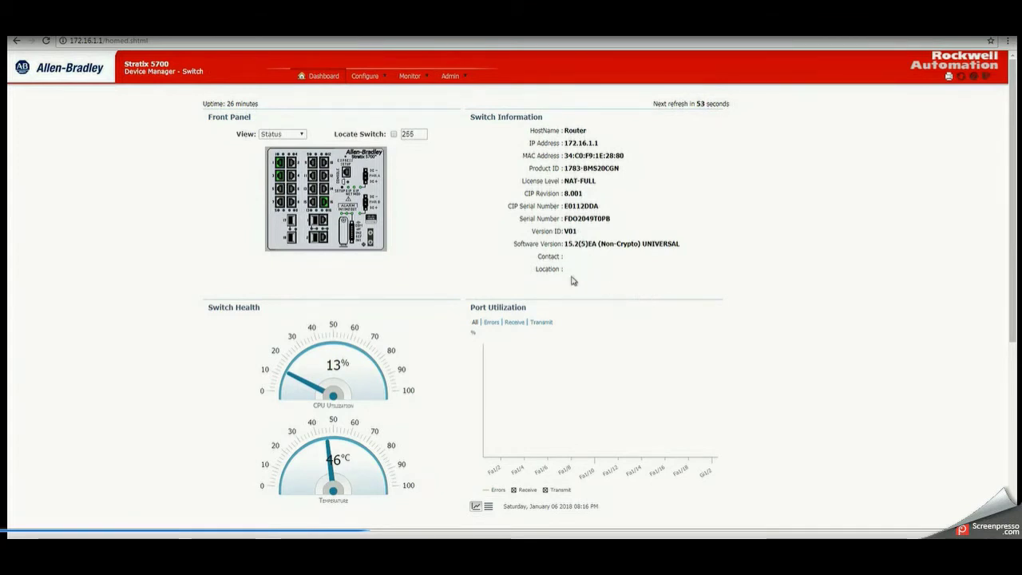
# - Open the Admin menu from the switch dashboard
pyautogui.click(454, 76)
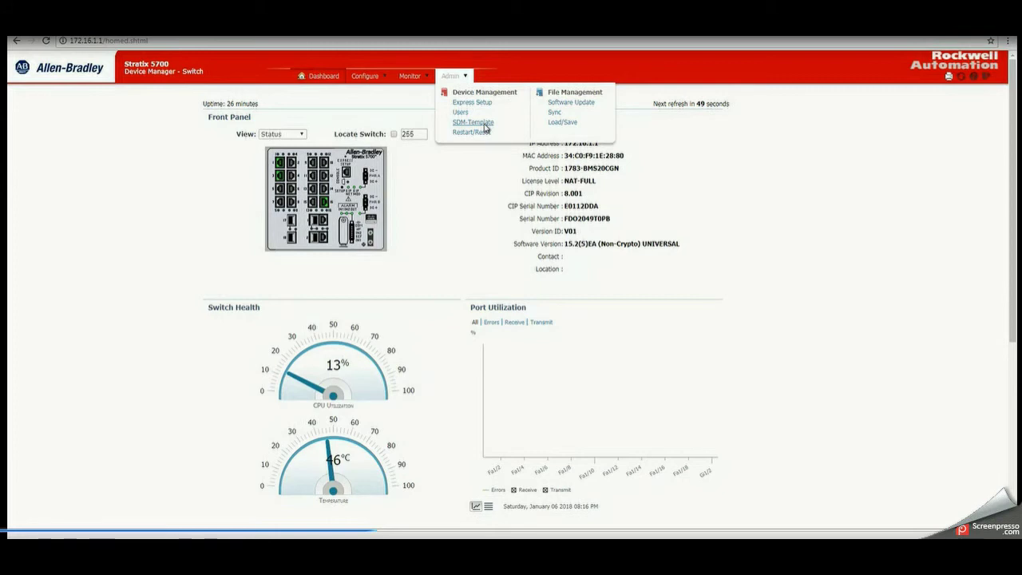
# - Change the SDM template to Lanbase Routing, submit, and confirm the Attention prompt
pyautogui.click(474, 122)
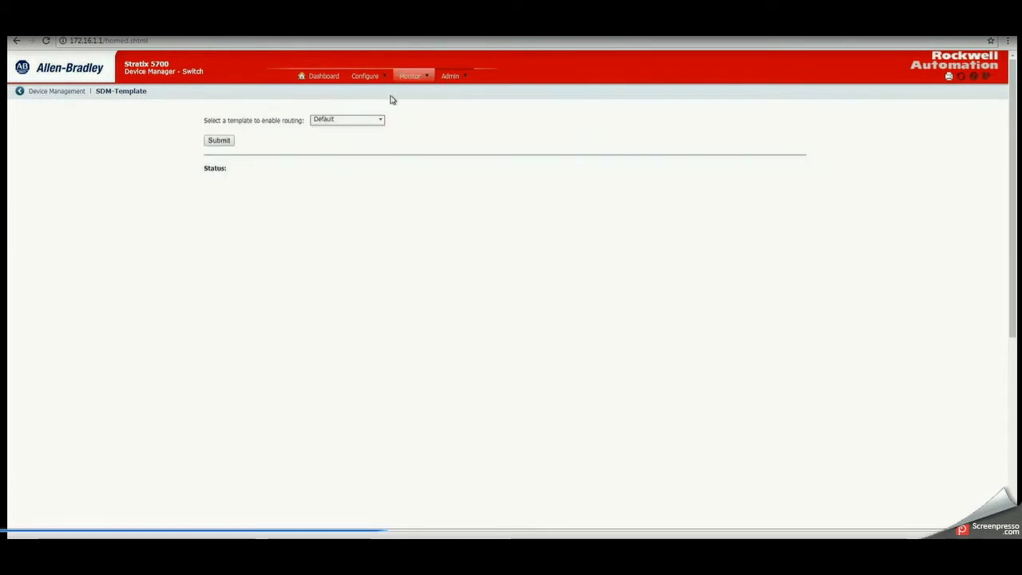
pyautogui.click(380, 121)
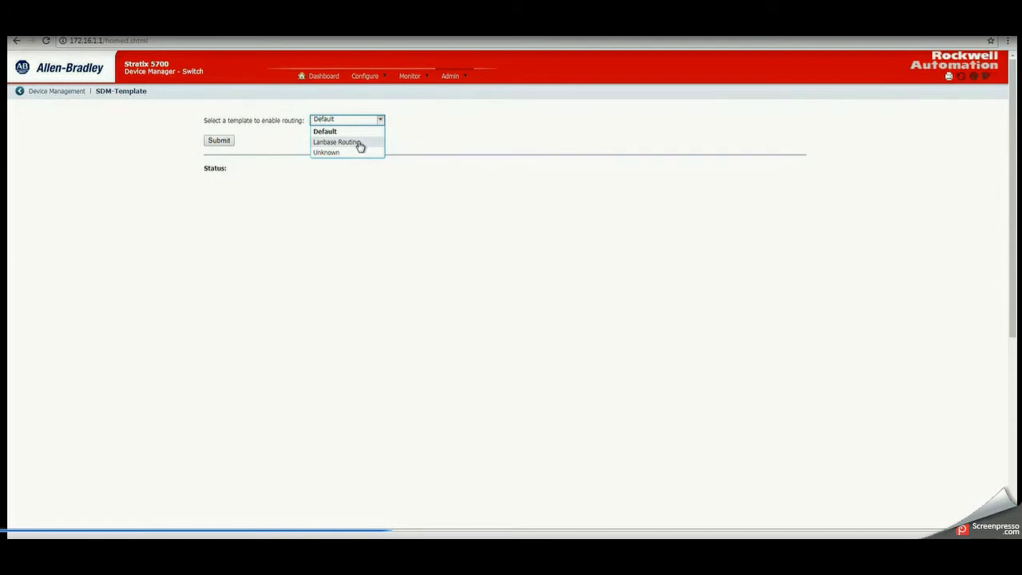
pyautogui.click(360, 143)
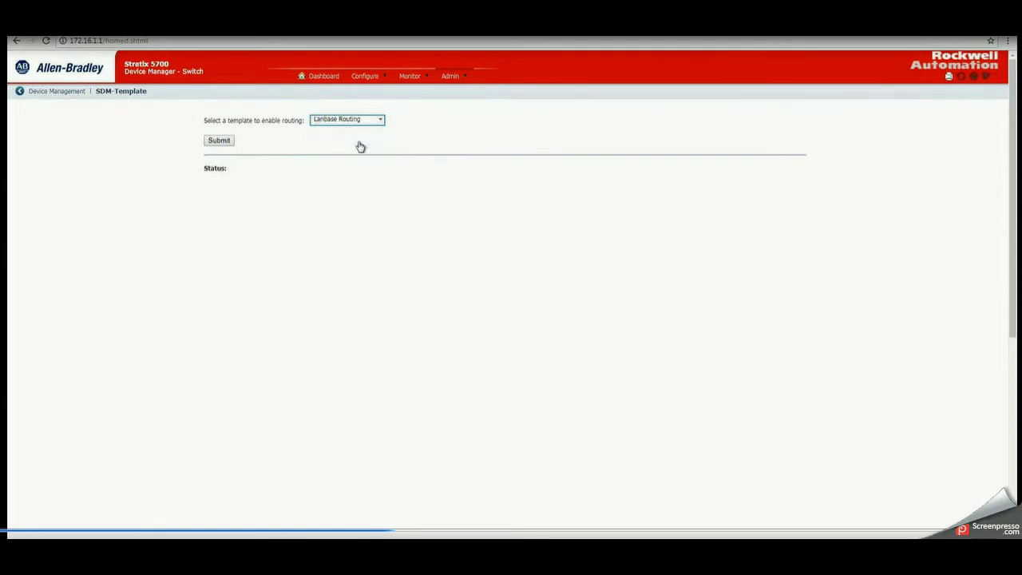
pyautogui.click(220, 141)
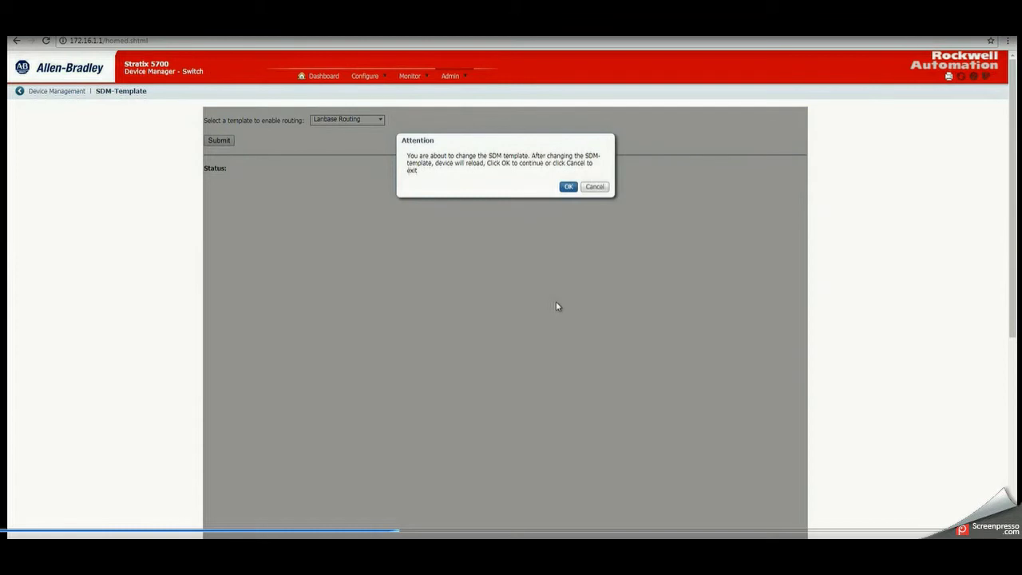
pyautogui.click(568, 187)
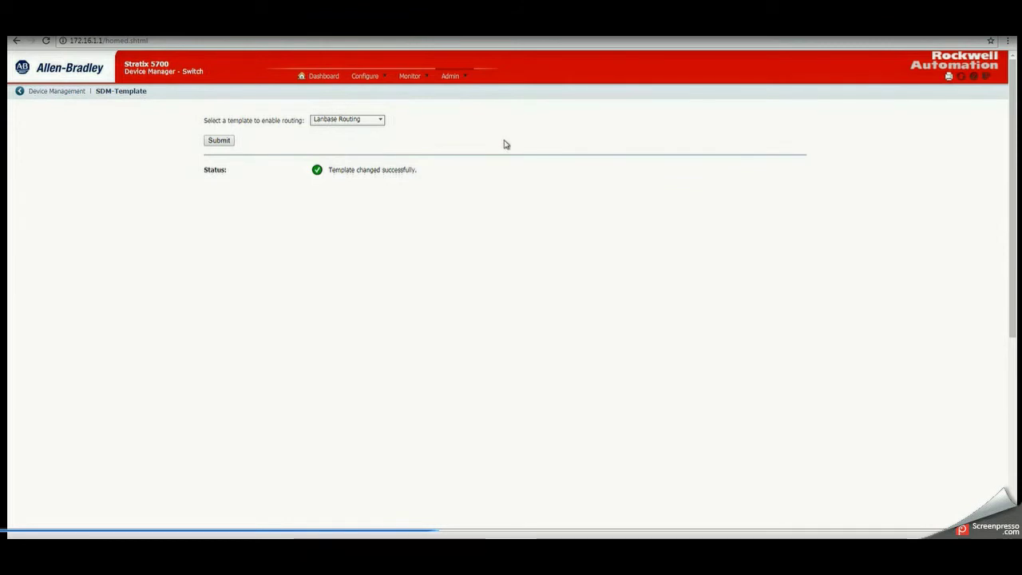
pyautogui.moveTo(375, 80)
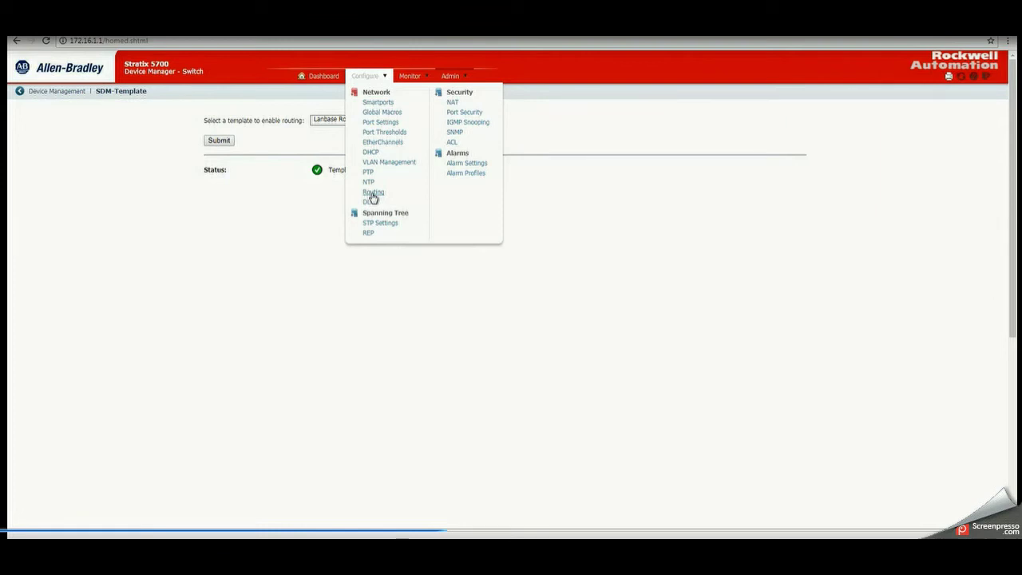
# - Enable routing on the Routing page with gateway 0.0.0.0 and submit
pyautogui.click(371, 193)
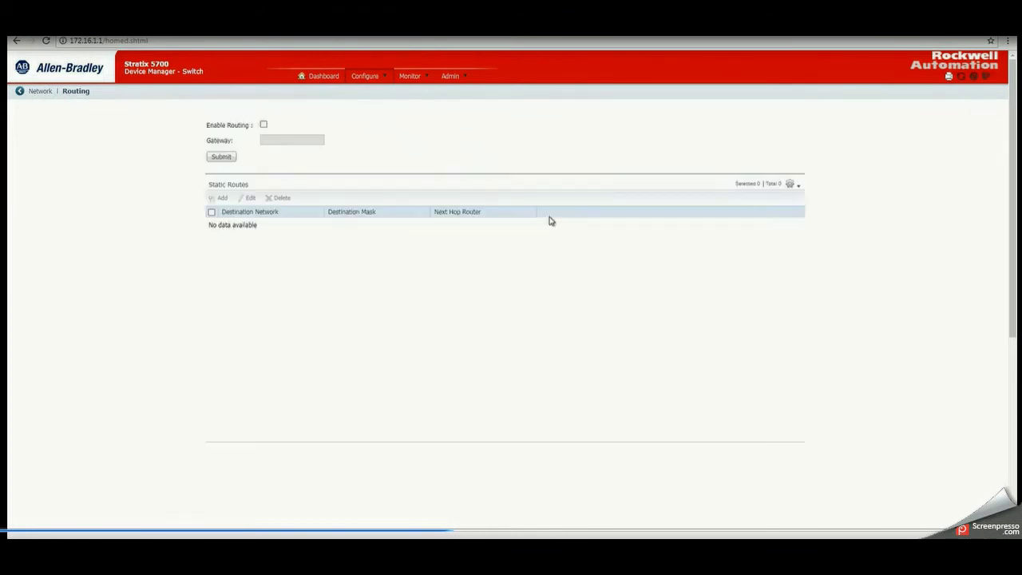
pyautogui.click(263, 126)
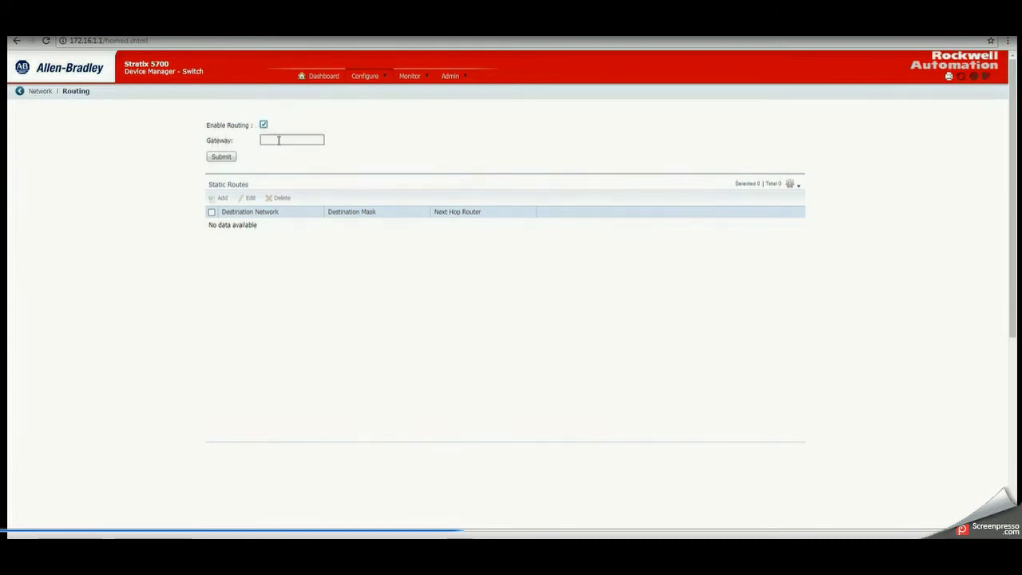
pyautogui.click(279, 140)
pyautogui.write('0')
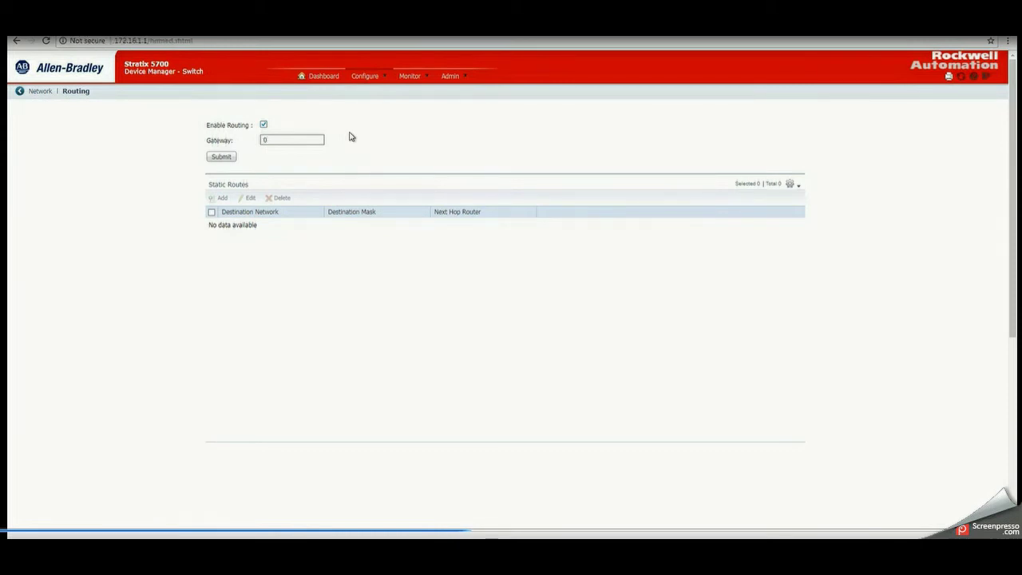
pyautogui.write('.0.0.0')
pyautogui.click(222, 158)
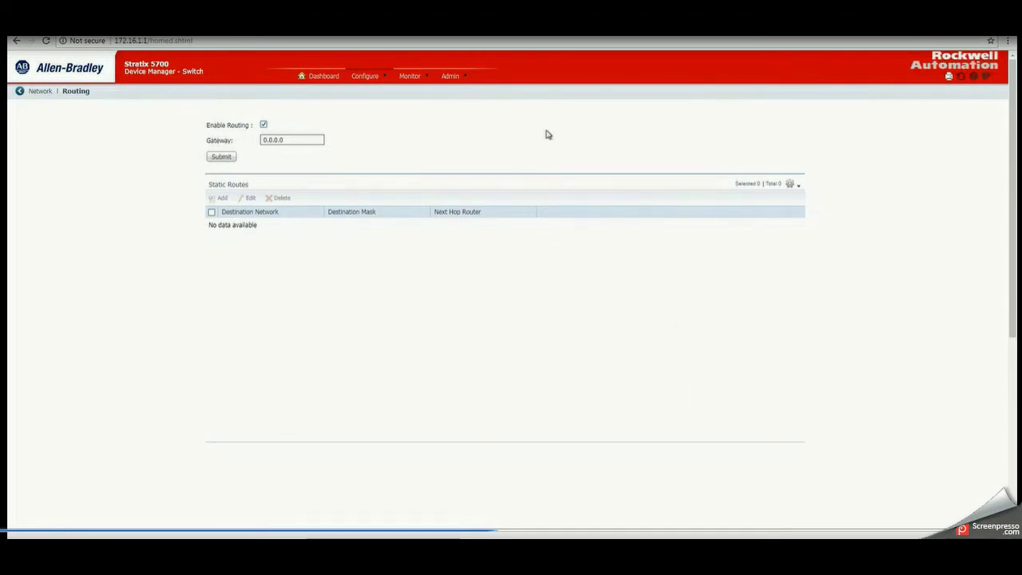
pyautogui.click(383, 77)
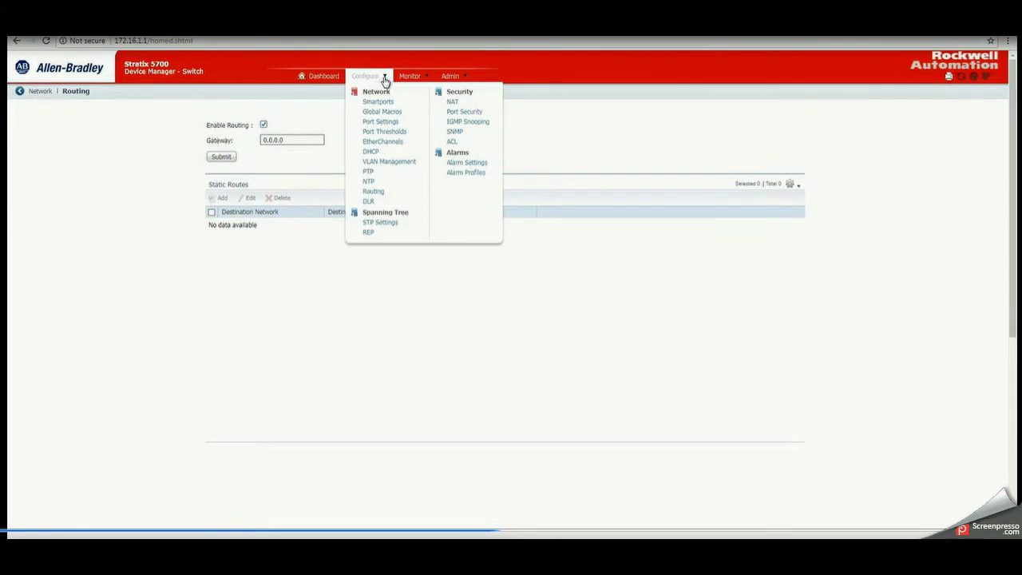
# - Go to Configure > Smartports and bring up the network diagram image for reference
pyautogui.click(388, 103)
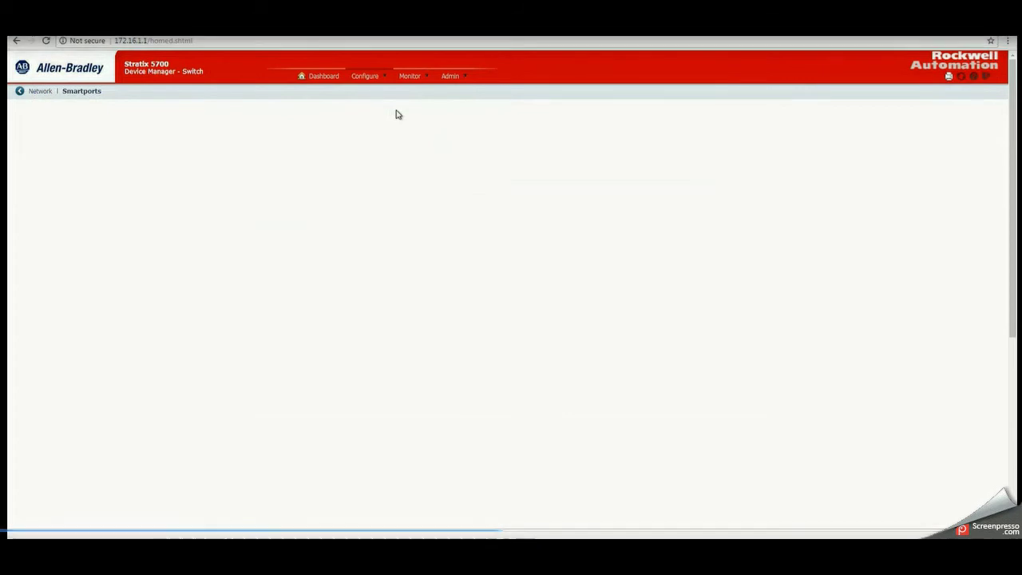
pyautogui.moveTo(613, 503)
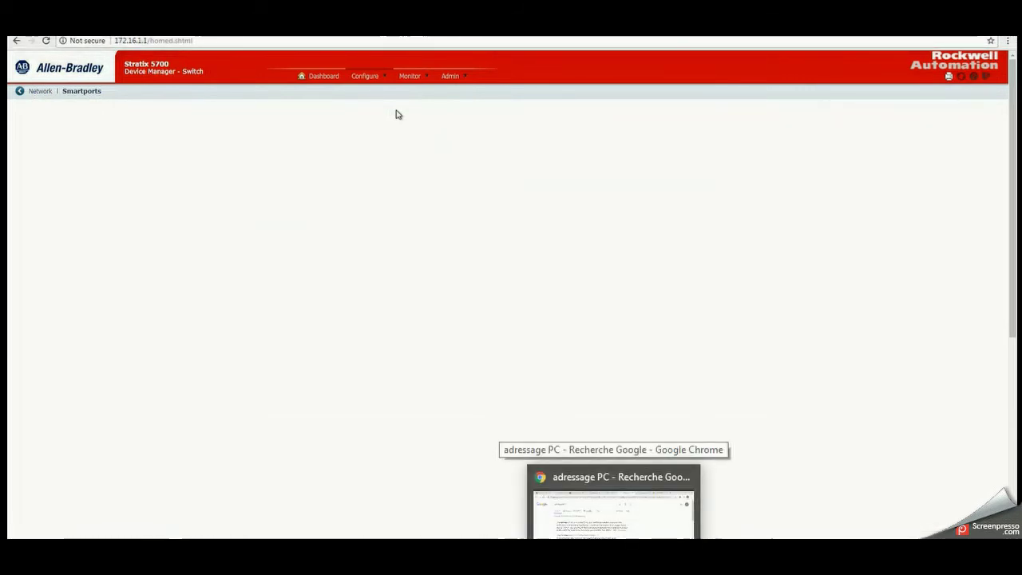
pyautogui.click(606, 491)
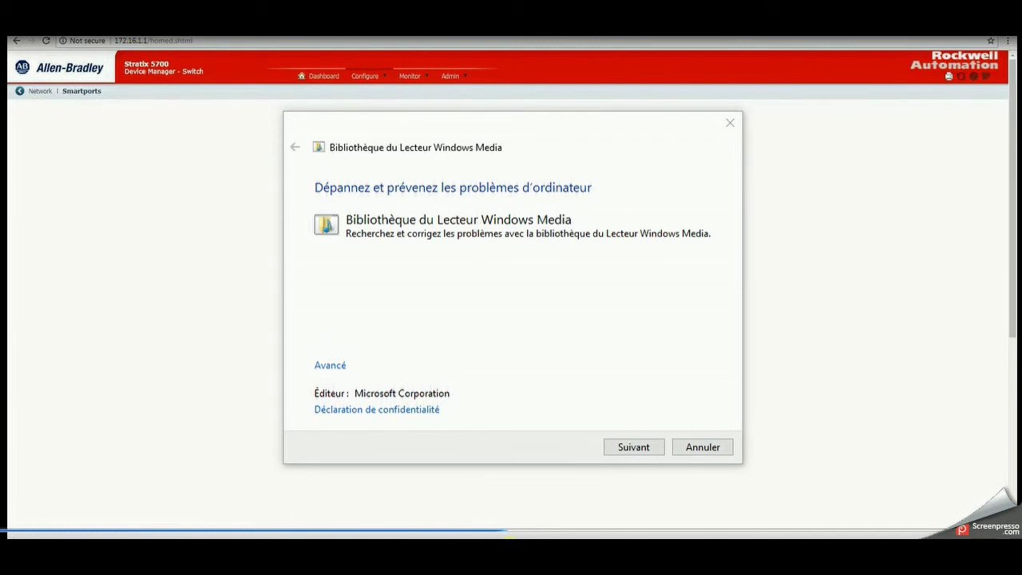
# - Cancel the Windows Media Player library troubleshooter to get back to the Smartports port list
pyautogui.click(696, 453)
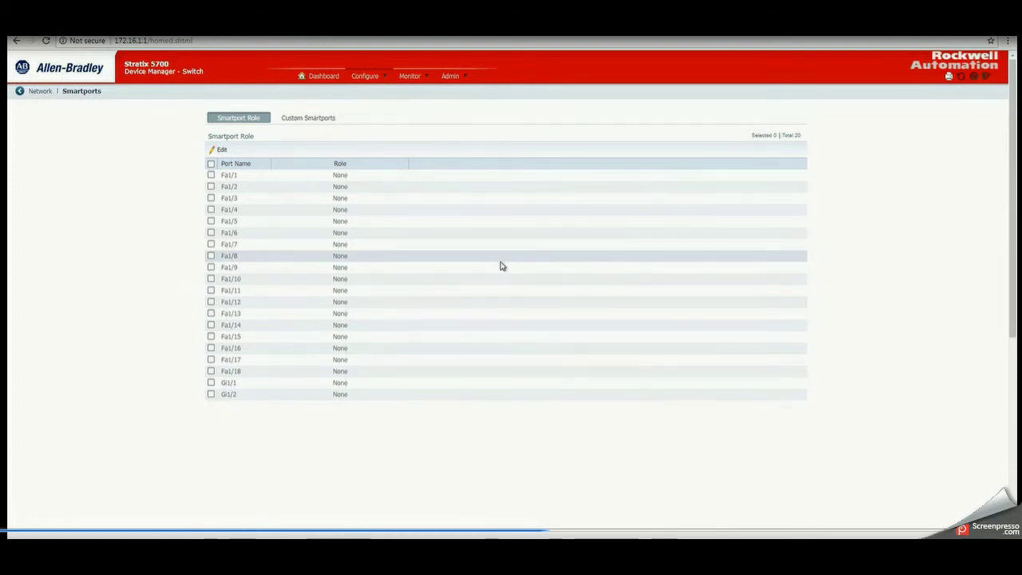
# - Assign the Automation Device Smartport role to ports Fa1/1 and Fa1/3
pyautogui.doubleClick(391, 182)
pyautogui.click(399, 176)
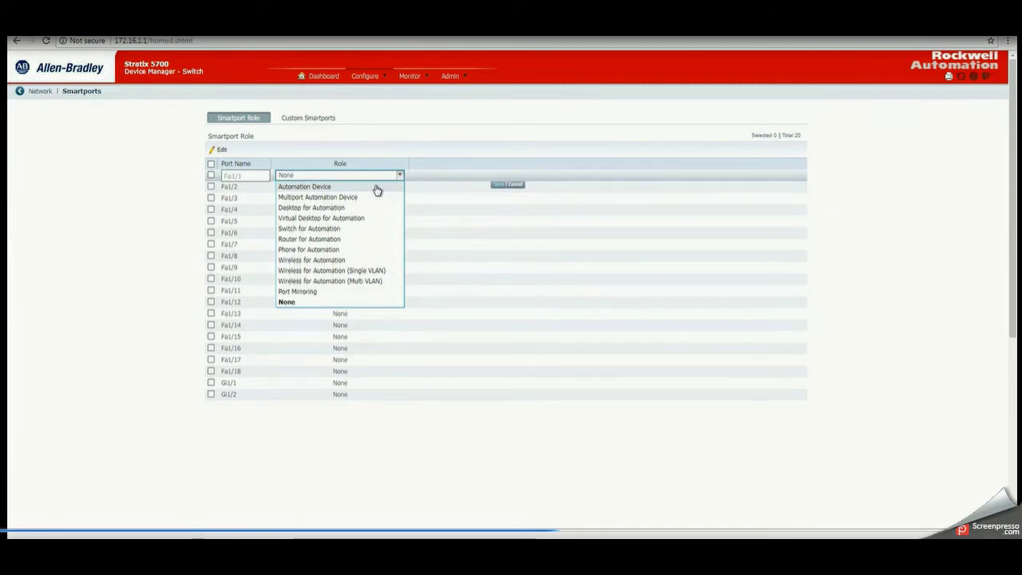
pyautogui.click(377, 187)
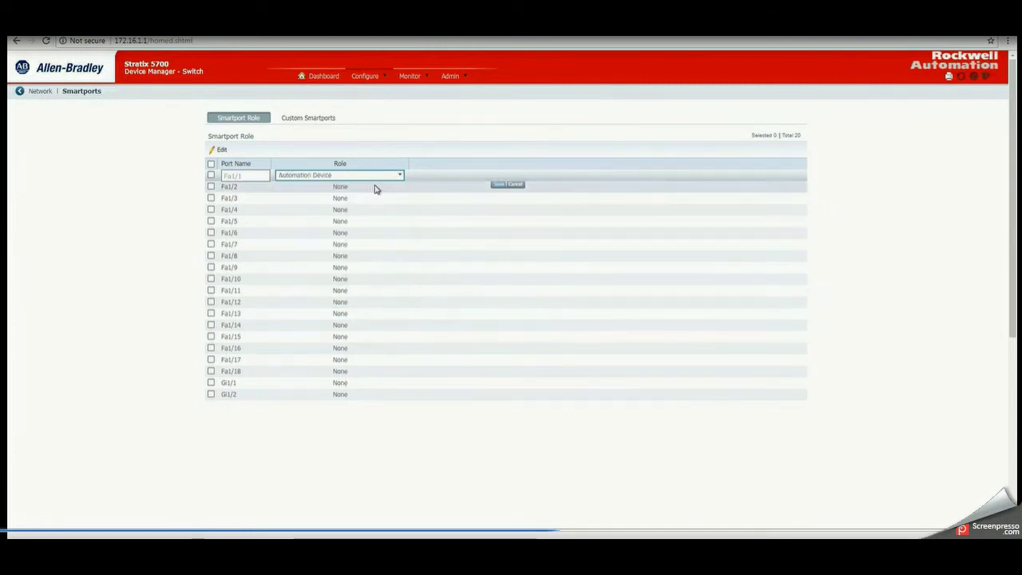
pyautogui.click(499, 184)
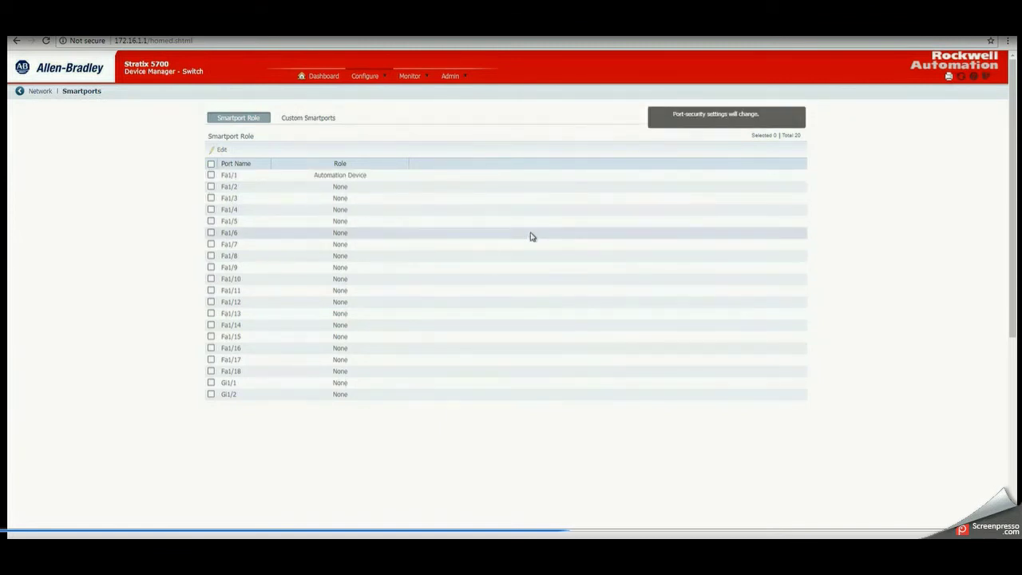
pyautogui.doubleClick(376, 200)
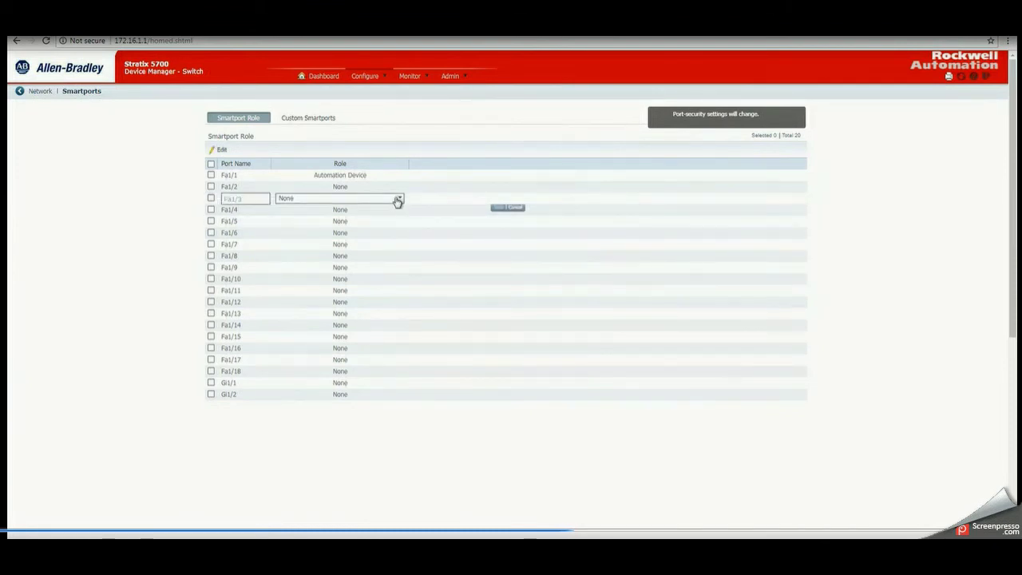
pyautogui.click(398, 200)
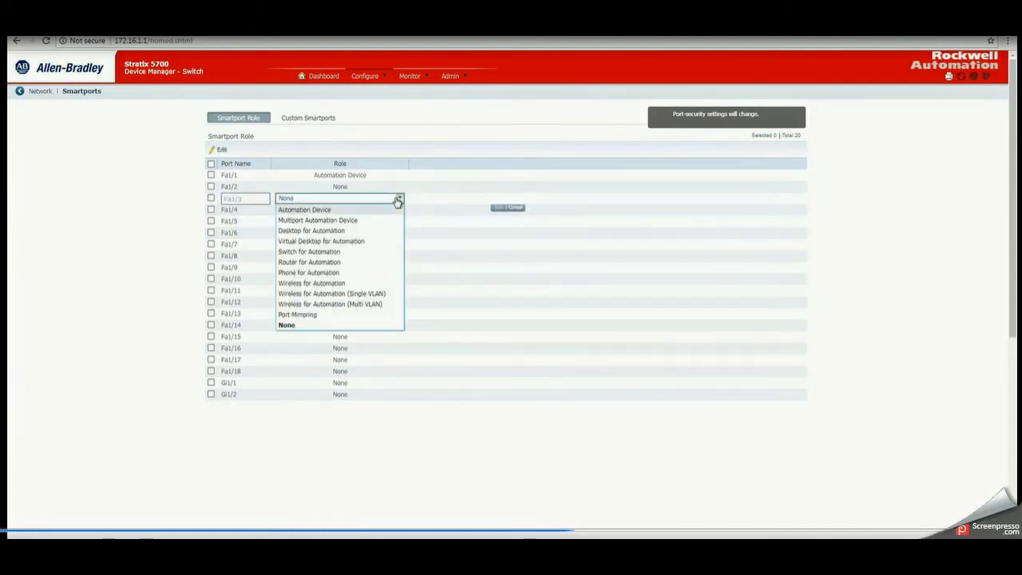
pyautogui.click(357, 210)
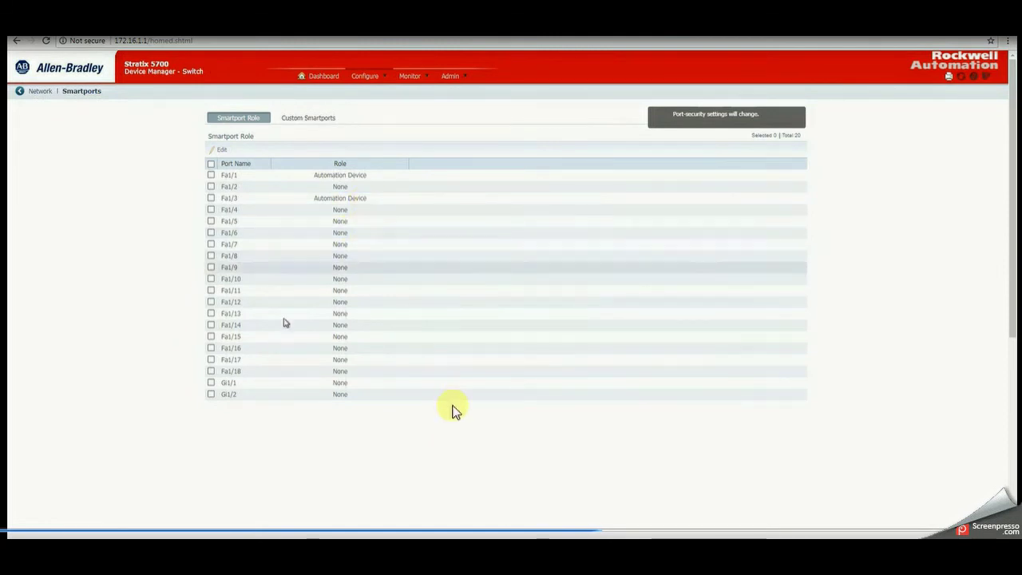
# - Give port Fa1/16 the Desktop for Automation role and save it
pyautogui.click(280, 349)
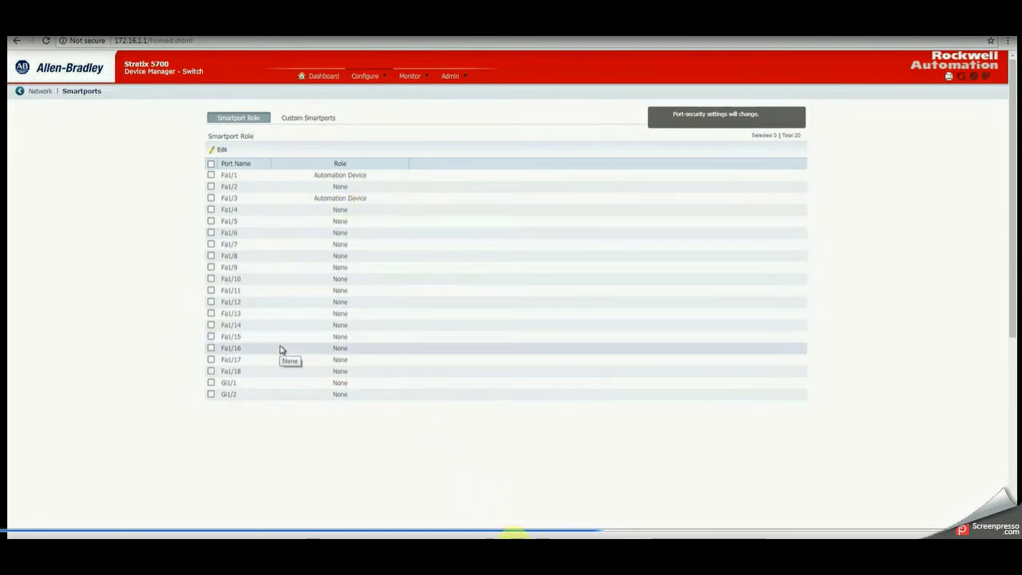
pyautogui.doubleClick(371, 352)
pyautogui.click(399, 348)
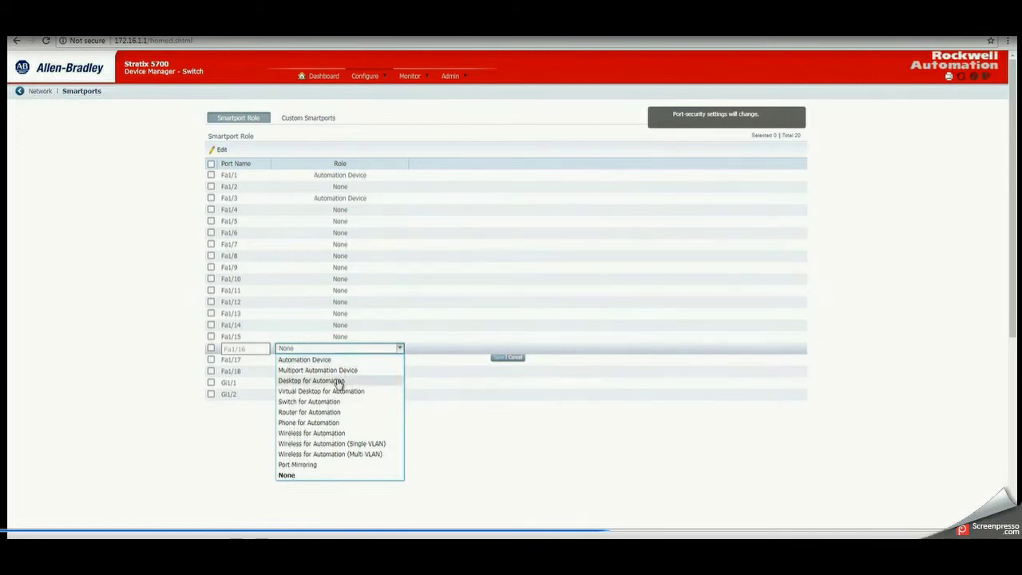
pyautogui.click(339, 382)
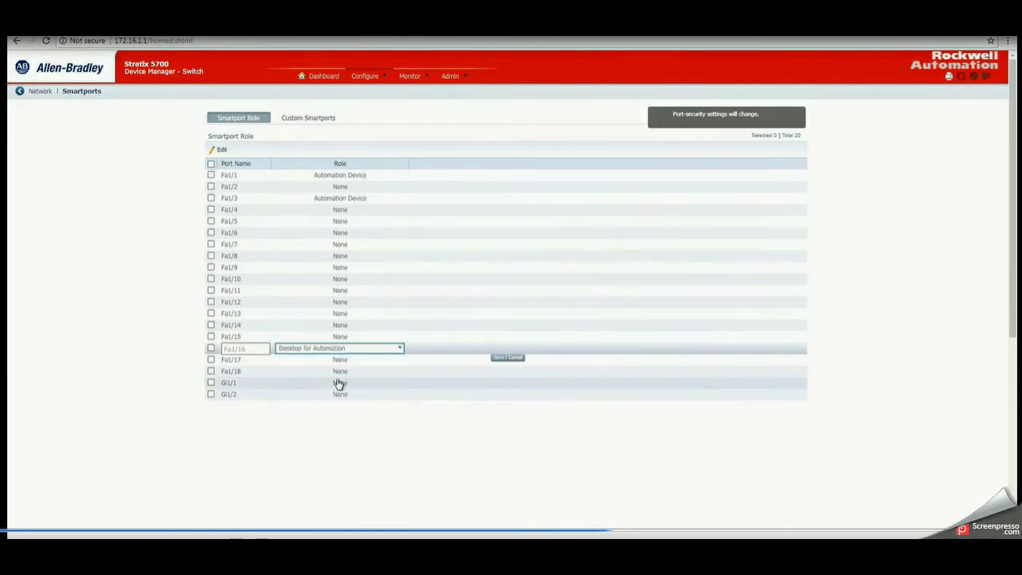
pyautogui.click(499, 358)
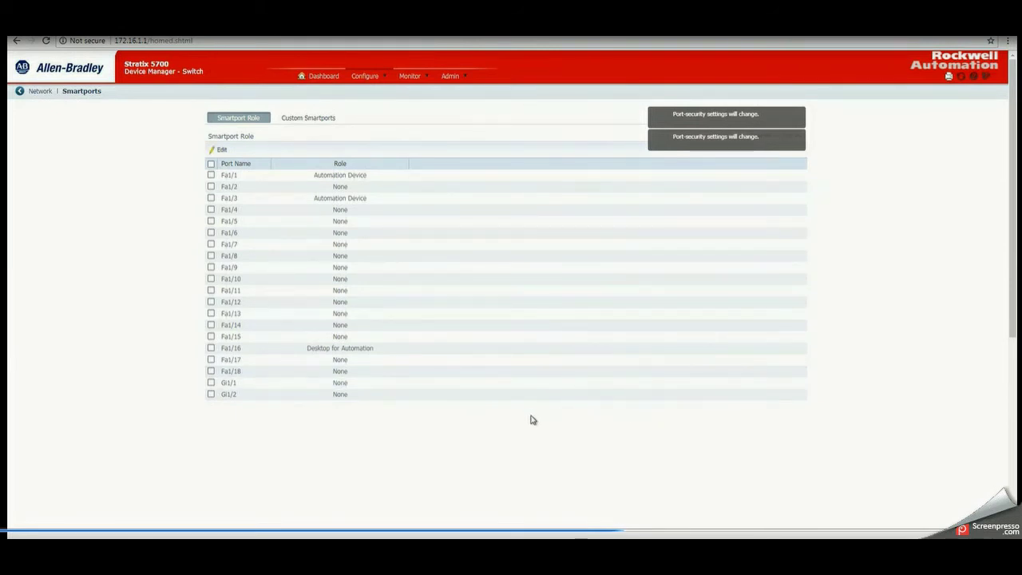
pyautogui.click(382, 78)
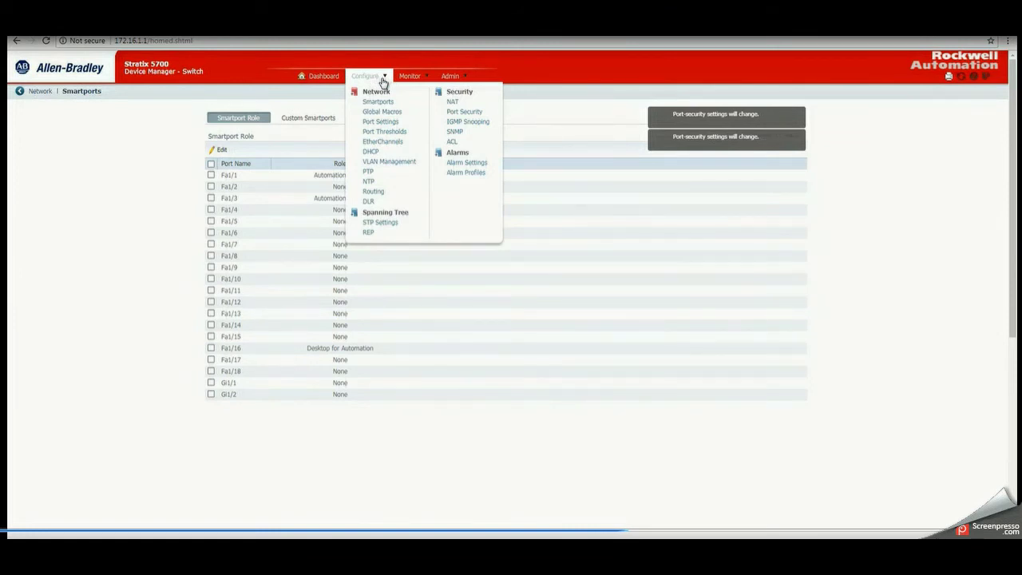
# - Go to VLAN Management and widen the Ports column of the VLAN list
pyautogui.click(382, 163)
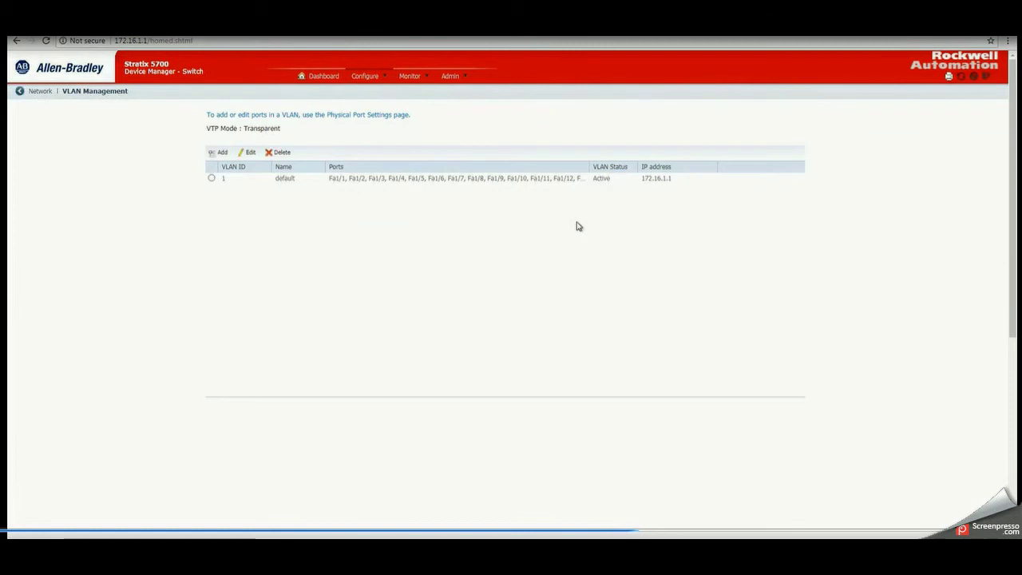
pyautogui.moveTo(591, 166); pyautogui.dragTo(680, 166)
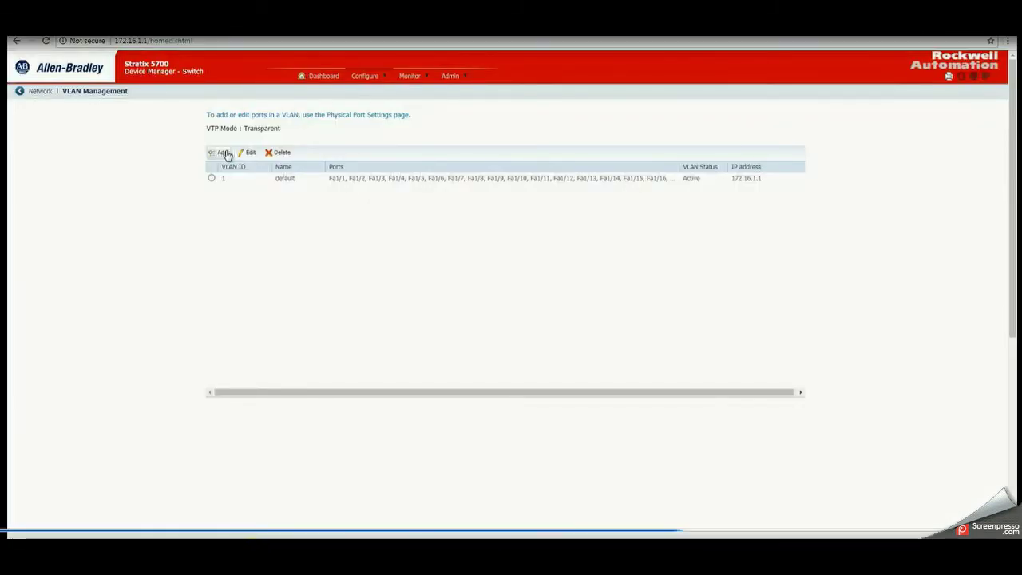
# - Add a VLAN with ID 10, name Vlan10, and Static IP assignment mode
pyautogui.click(225, 153)
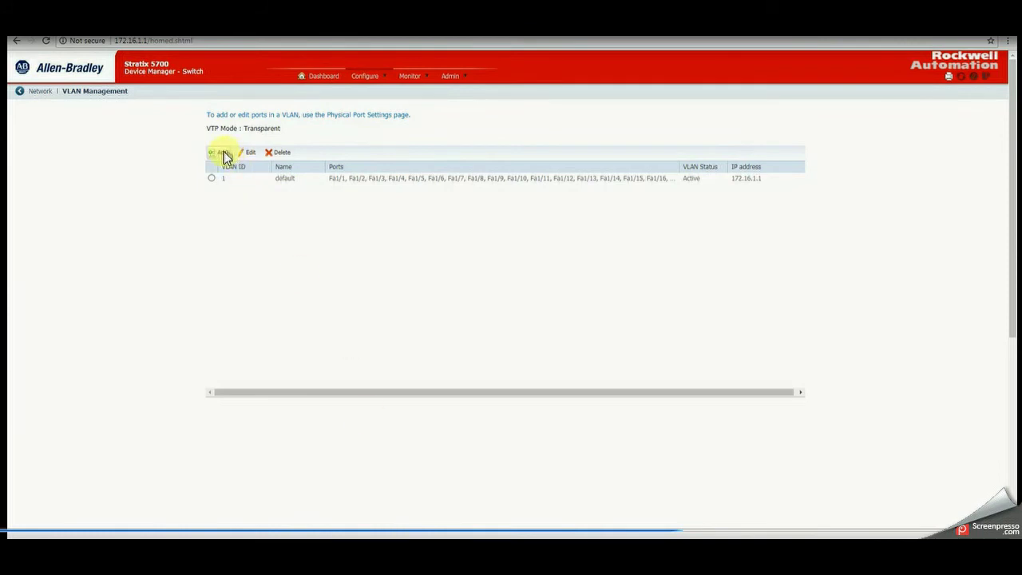
pyautogui.click(225, 153)
pyautogui.click(493, 153)
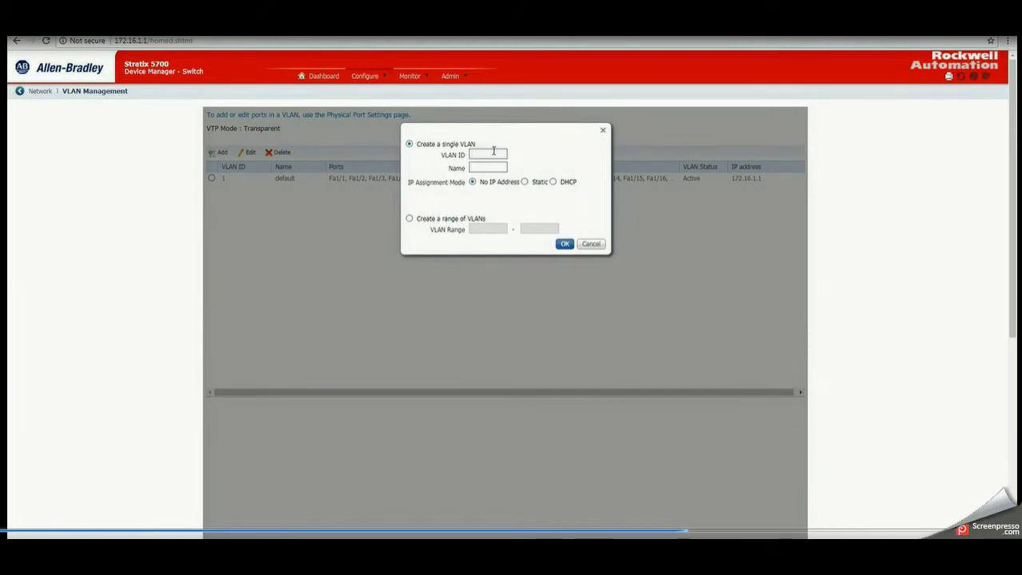
pyautogui.write('10')
pyautogui.click(488, 167)
pyautogui.write('Vlan10')
pyautogui.click(526, 182)
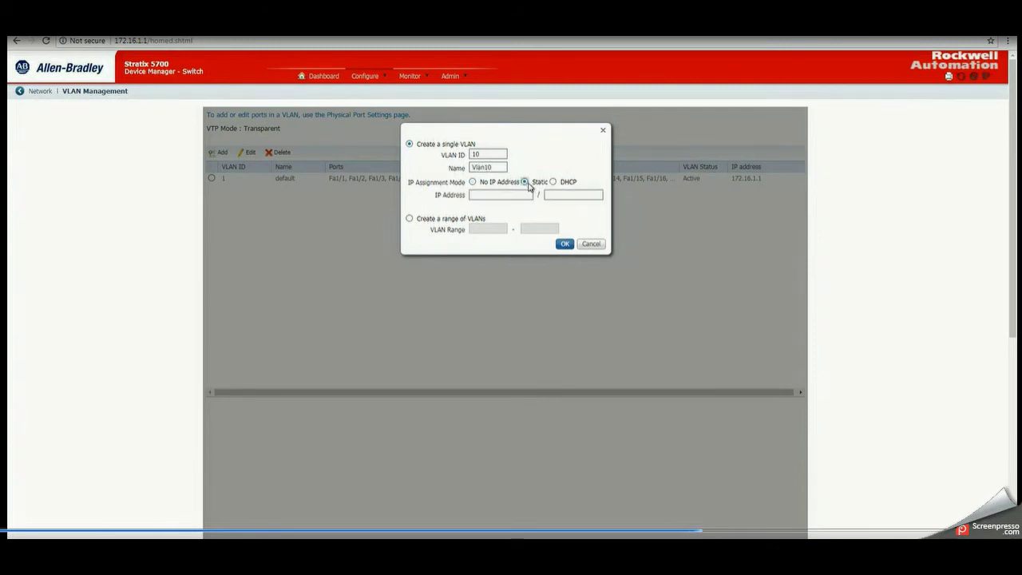
pyautogui.click(516, 196)
pyautogui.write('172.16.10')
# - Give Vlan10 address 172.16.10.1 with mask 255.255.255.0 and confirm it
pyautogui.write('.1')
pyautogui.press('Tab')
pyautogui.write('25')
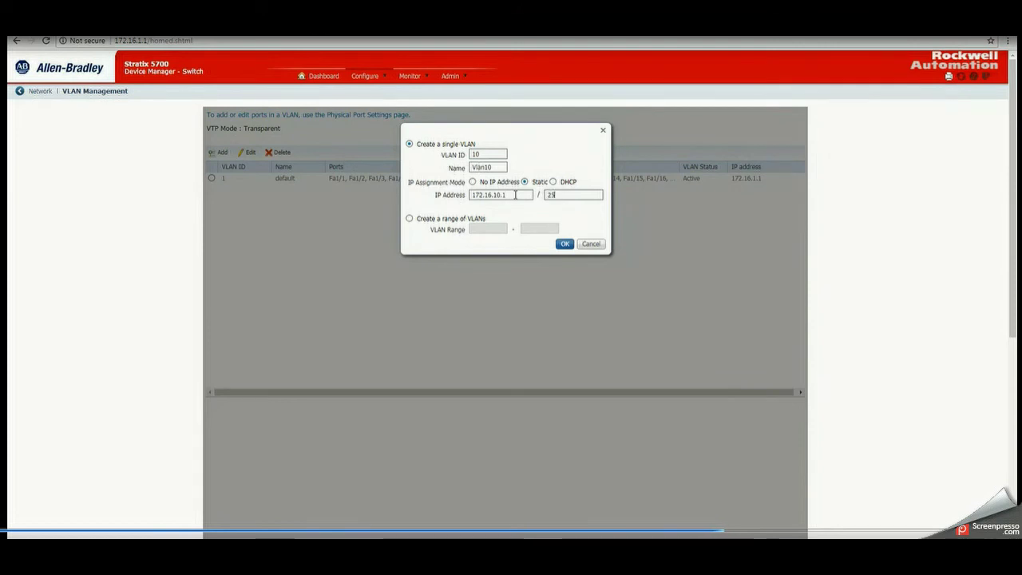
pyautogui.write('5.255.255.0')
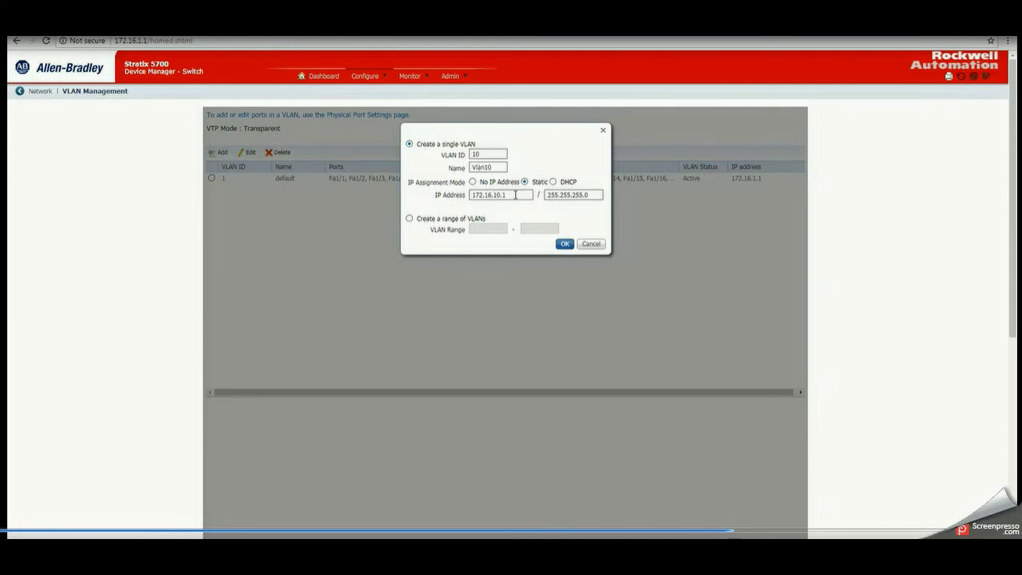
pyautogui.click(564, 243)
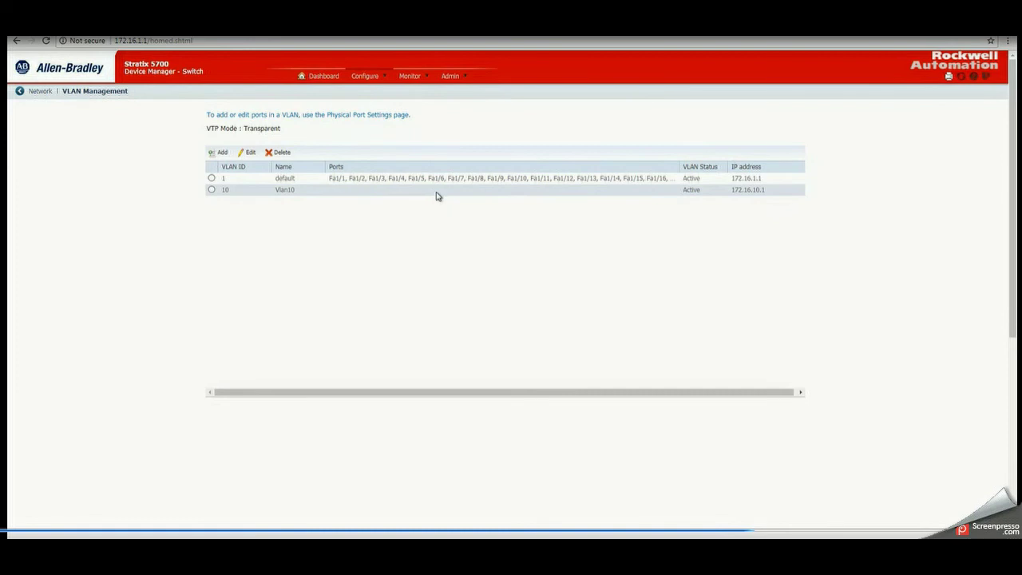
pyautogui.click(222, 153)
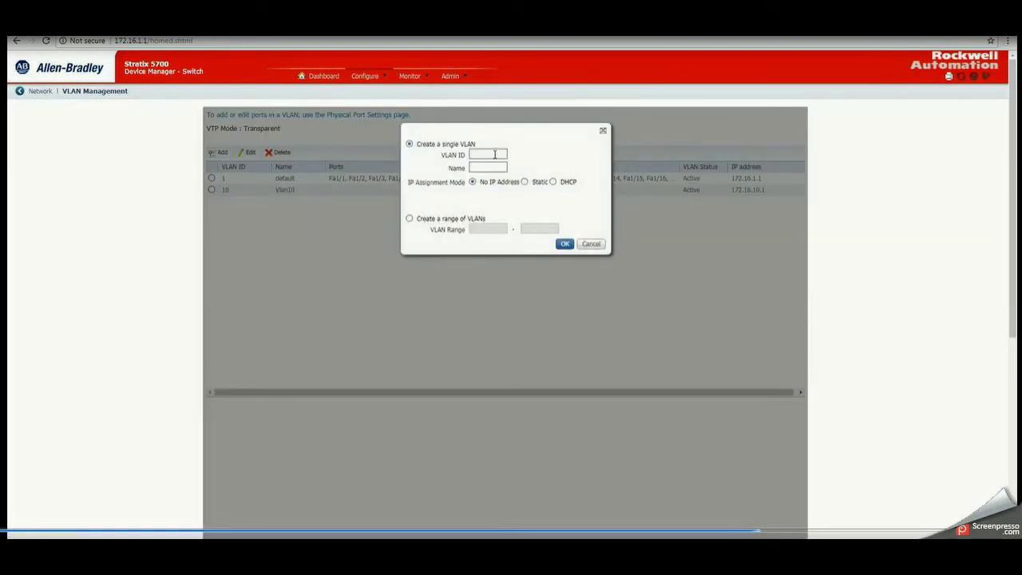
# - Create VLAN 11 named Vlan11 with static address 172.16.11.1, mask 255.255.255.0
pyautogui.write('11')
pyautogui.click(488, 166)
pyautogui.write('Vlan11')
pyautogui.click(524, 182)
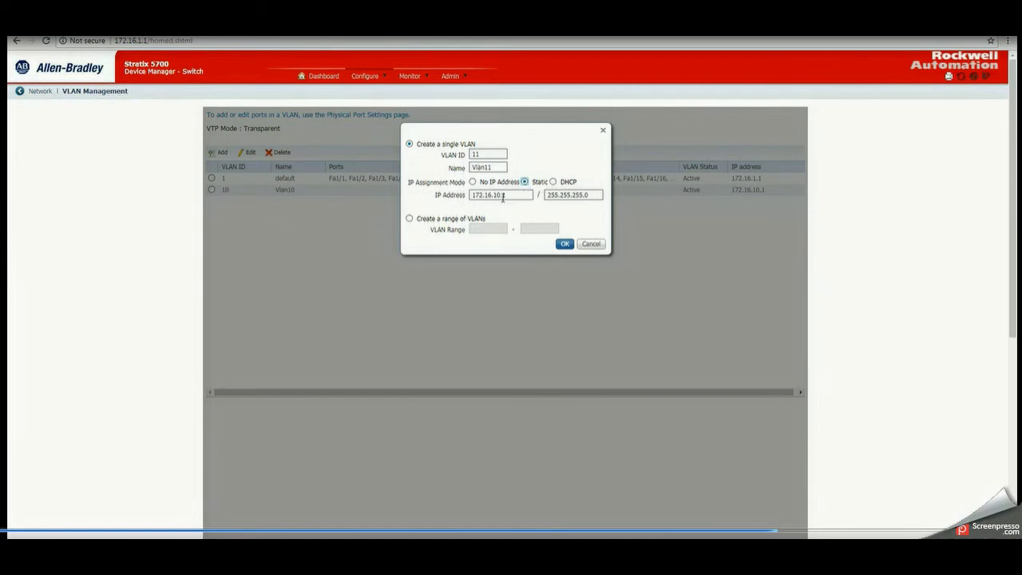
pyautogui.doubleClick(498, 196)
pyautogui.click(509, 195)
pyautogui.click(563, 243)
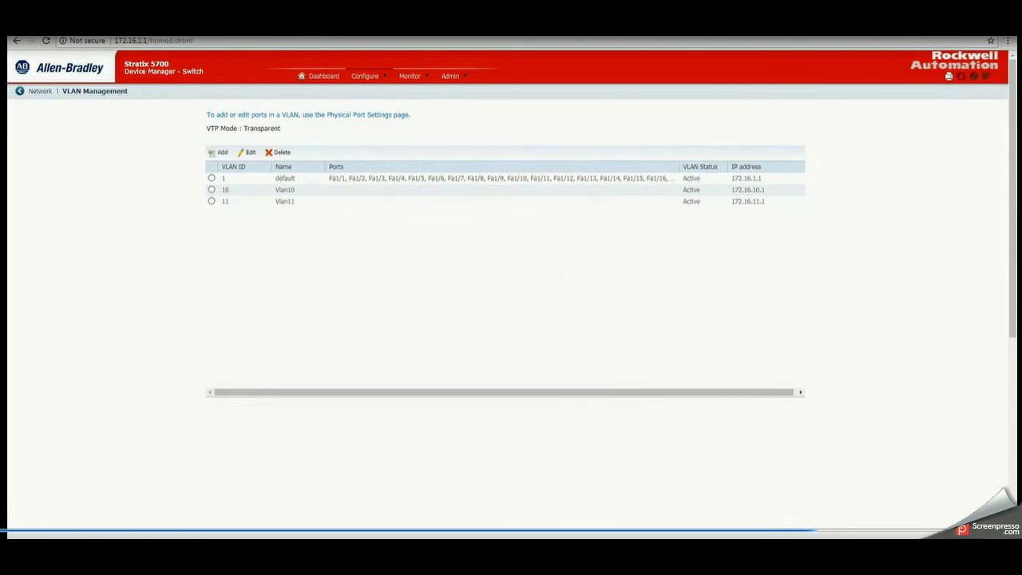
pyautogui.click(381, 77)
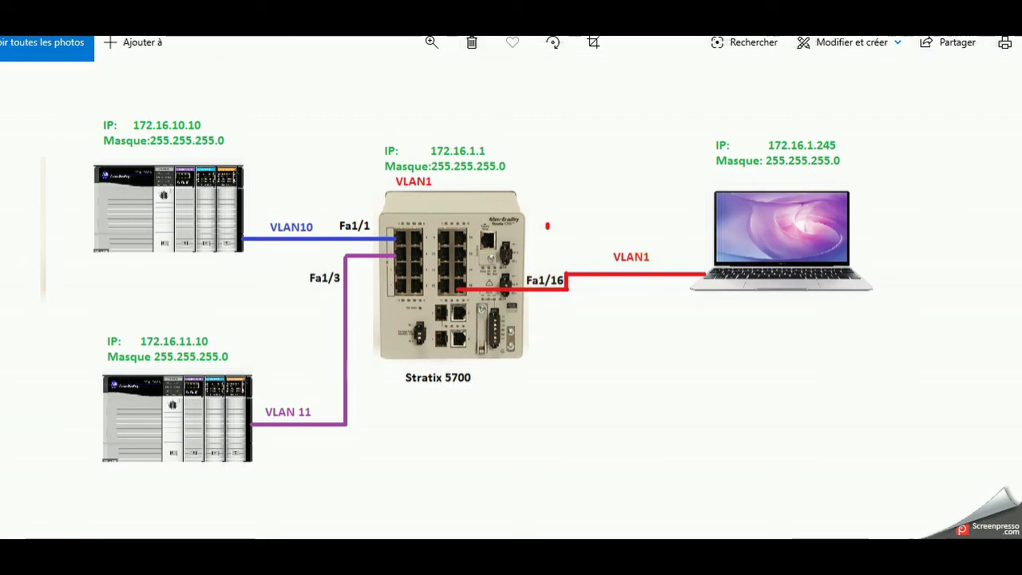
# - Review the Windows Photos diagram showing Fa1/1 on VLAN10 and Fa1/3 on VLAN 11
pyautogui.moveTo(732, 550)
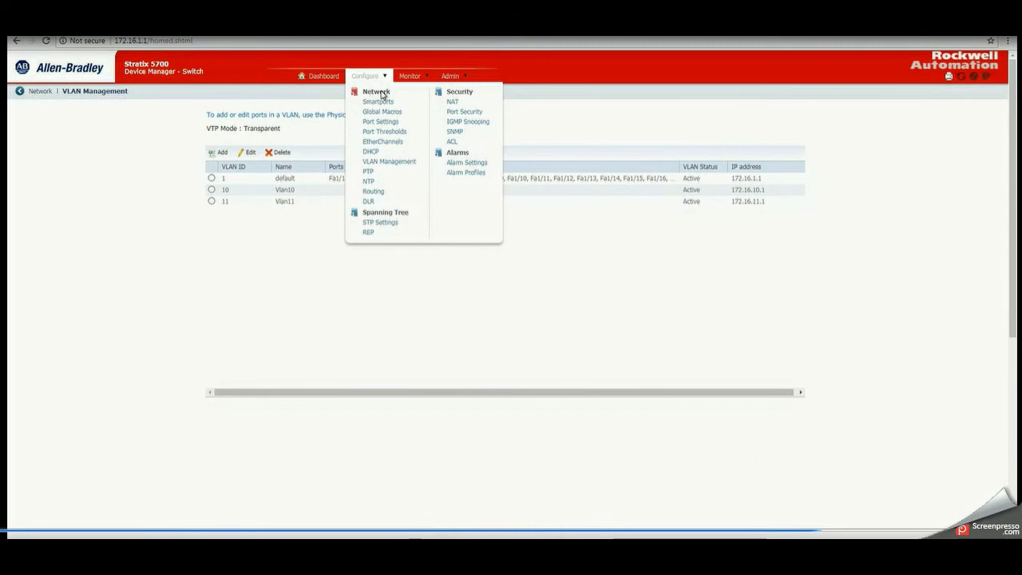
# - Go to Configure > Port Settings and select the Fa1/1 row
pyautogui.click(381, 122)
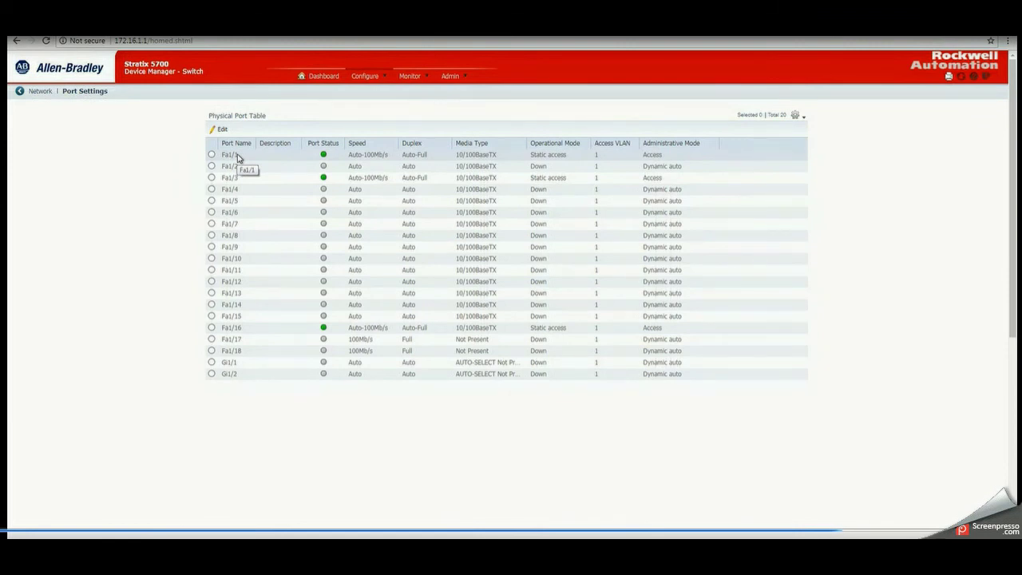
pyautogui.click(212, 154)
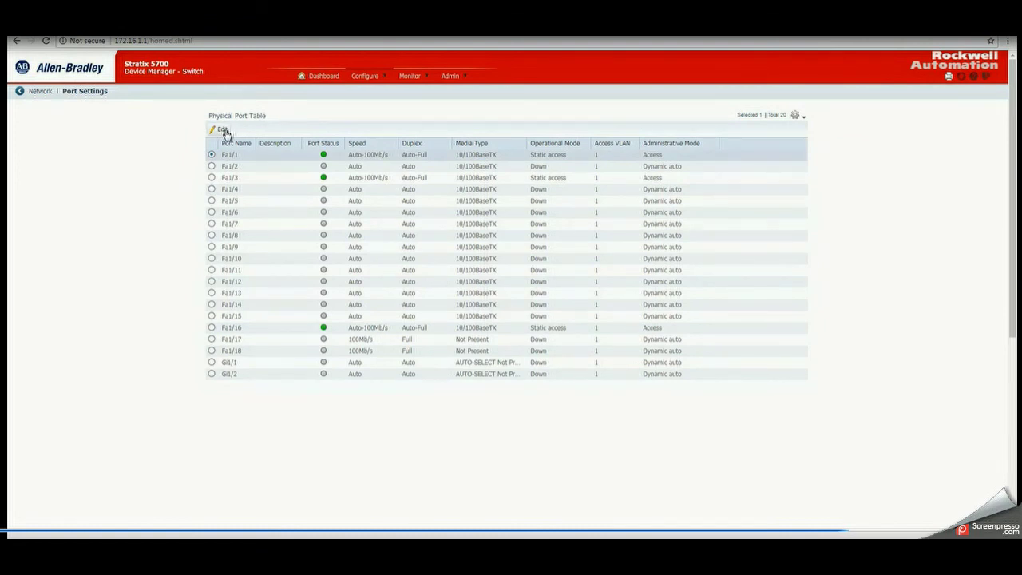
# - Set port Fa1/1's access VLAN to Vlan10-10 and save
pyautogui.click(223, 131)
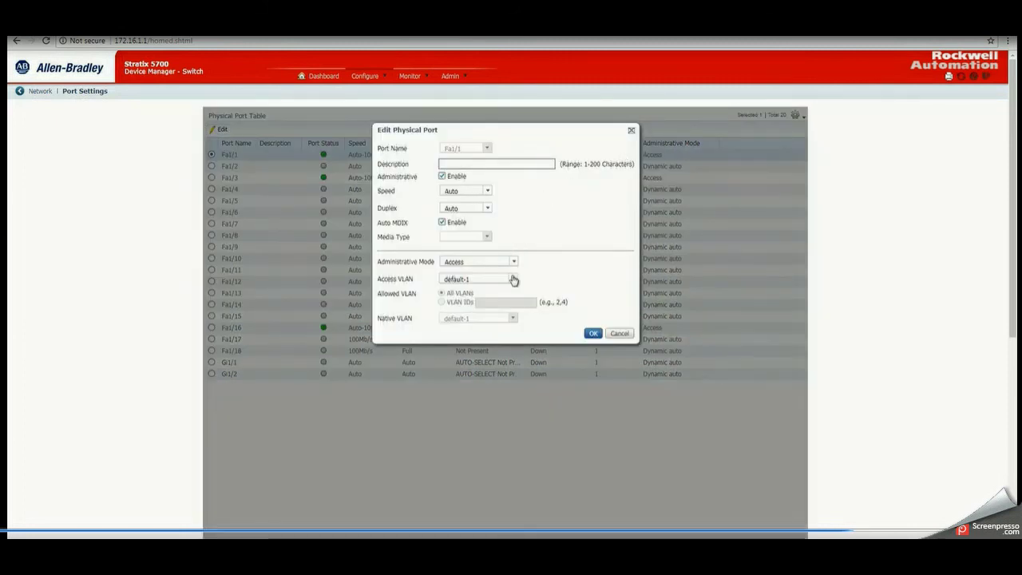
pyautogui.click(513, 280)
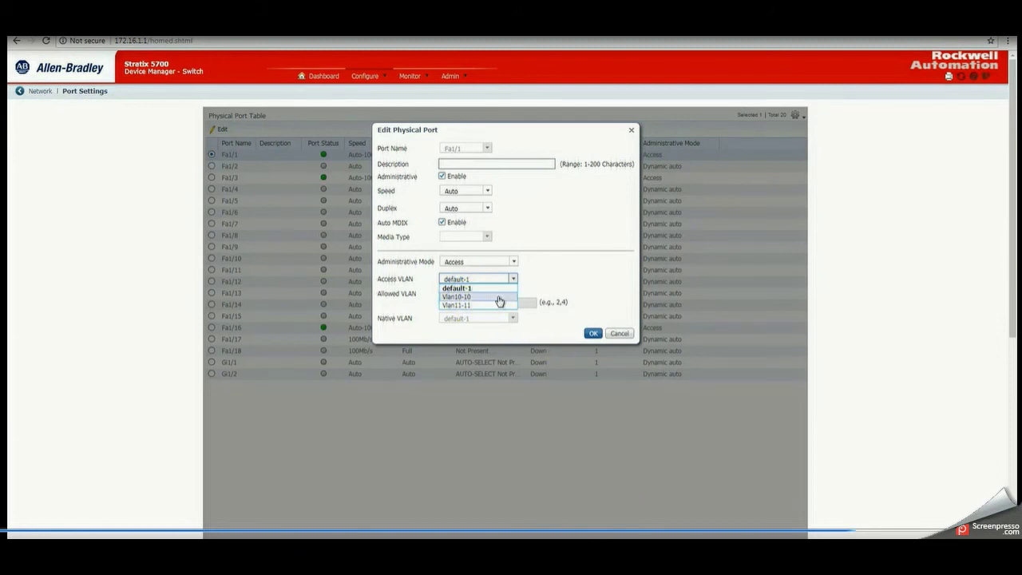
pyautogui.click(499, 299)
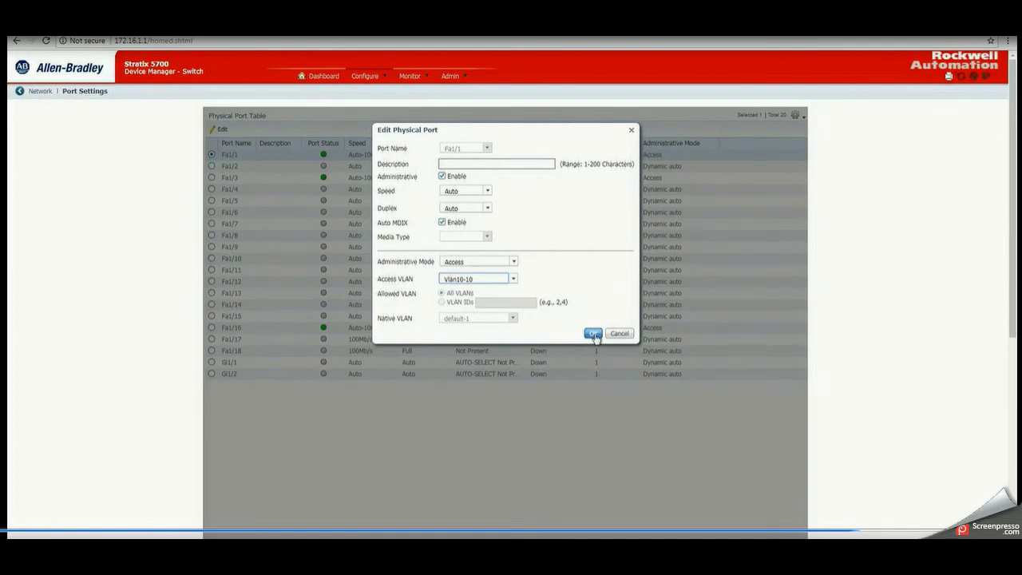
pyautogui.click(593, 335)
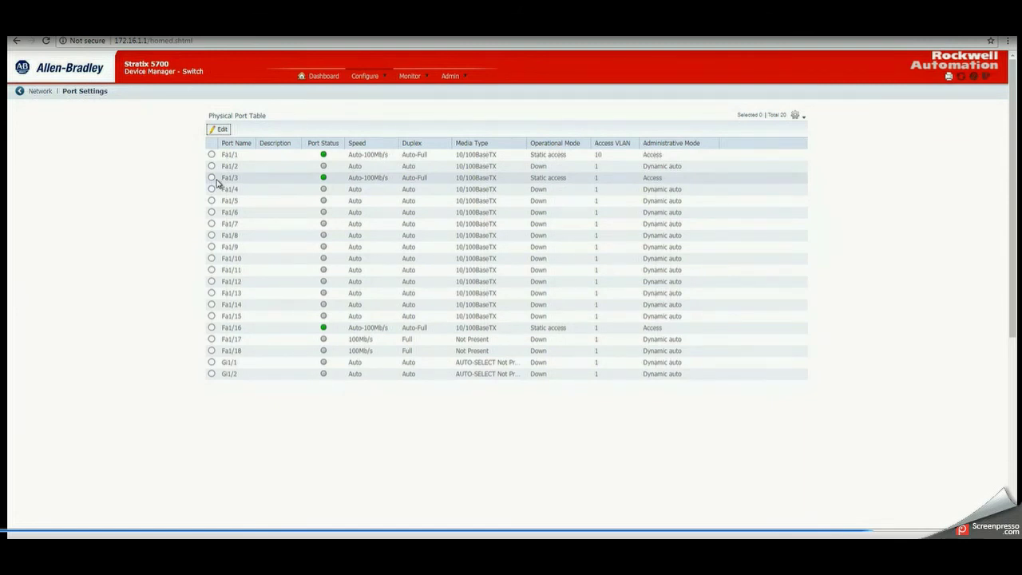
# - Set port Fa1/3's access VLAN to Vlan11-11 and save
pyautogui.click(212, 178)
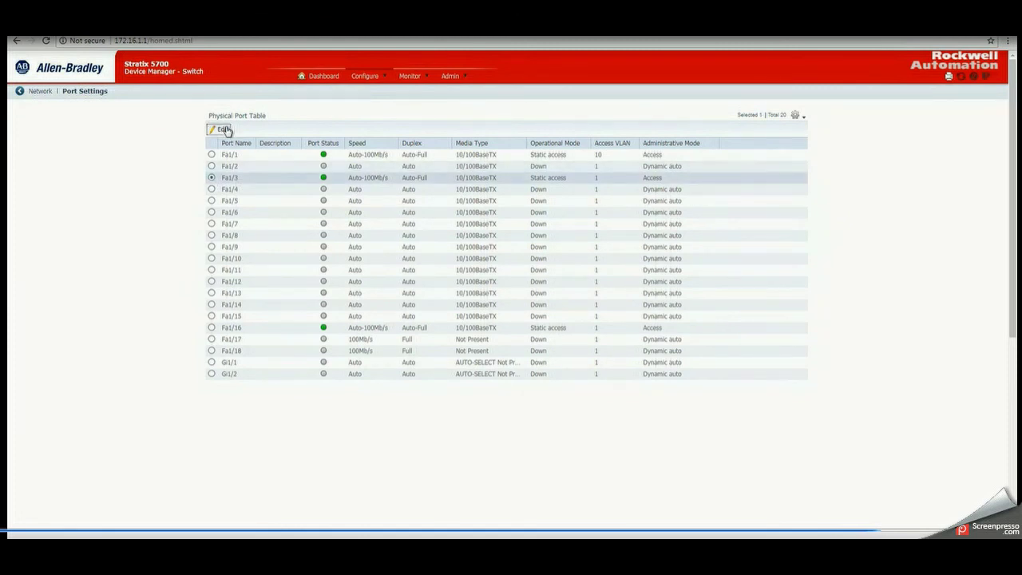
pyautogui.click(224, 129)
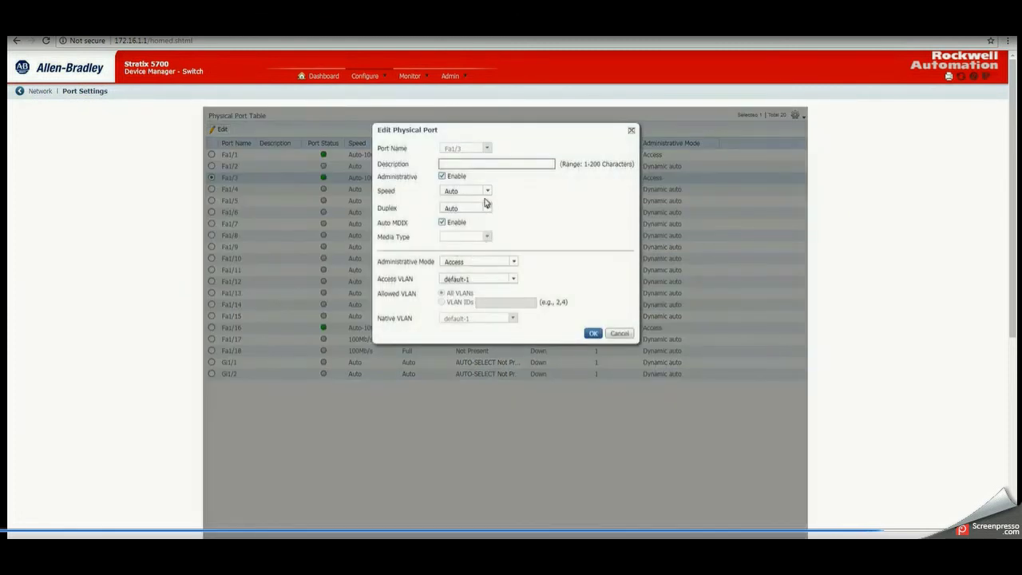
pyautogui.click(511, 279)
pyautogui.click(483, 299)
pyautogui.click(592, 334)
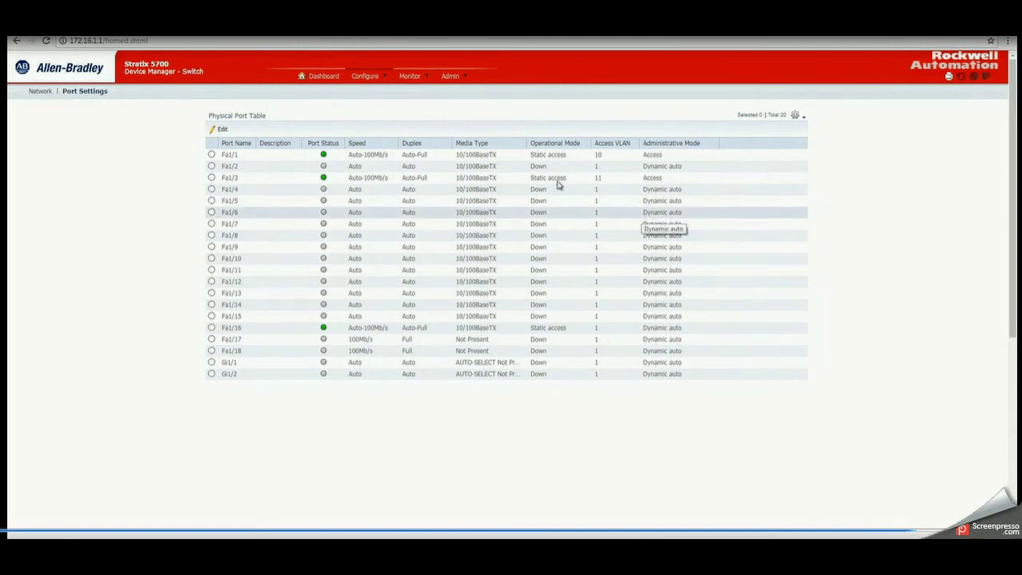
pyautogui.click(365, 76)
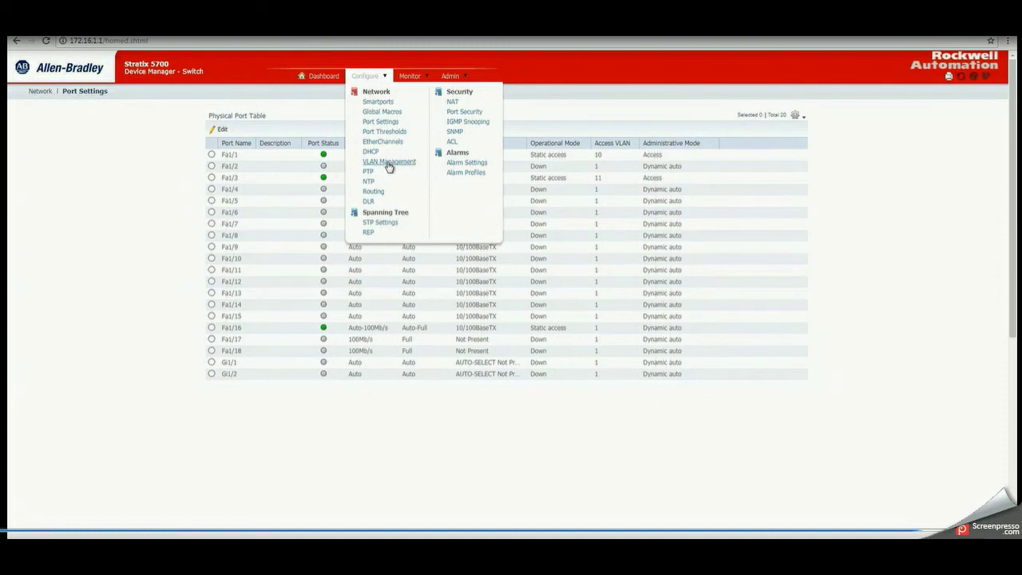
# - Show the VLAN Management list with Vlan10 on Fa1/1 and Vlan11 on Fa1/3
pyautogui.click(389, 162)
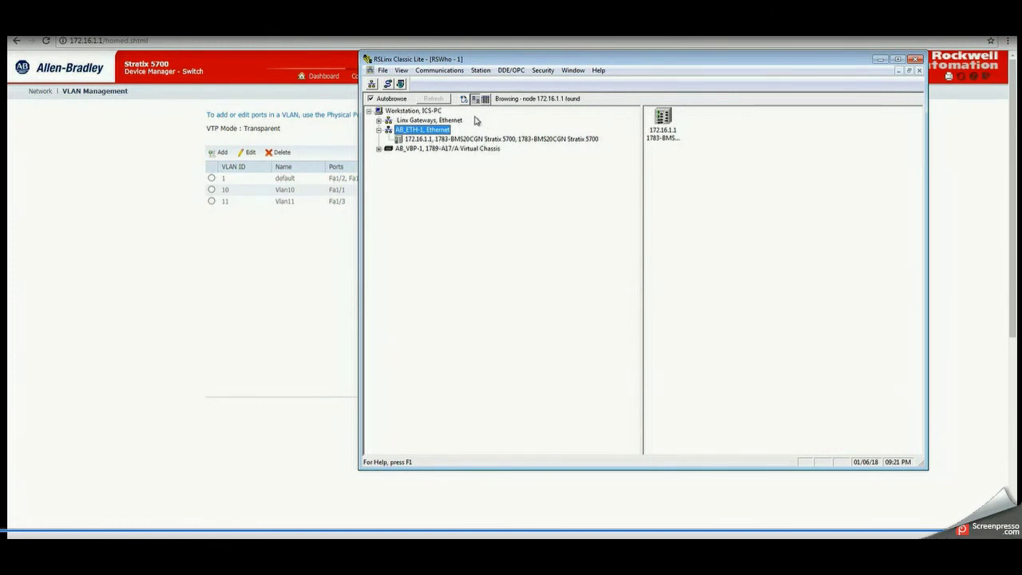
# - Open AB_ETH-1's Configure Driver station mapping and select station 1's Host Name cell
pyautogui.rightClick(439, 130)
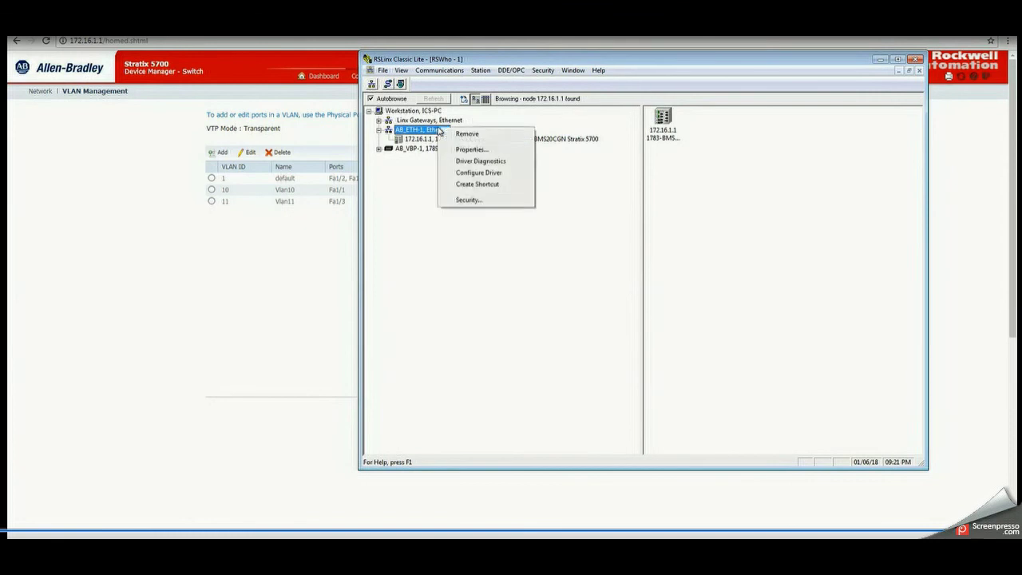
pyautogui.click(479, 178)
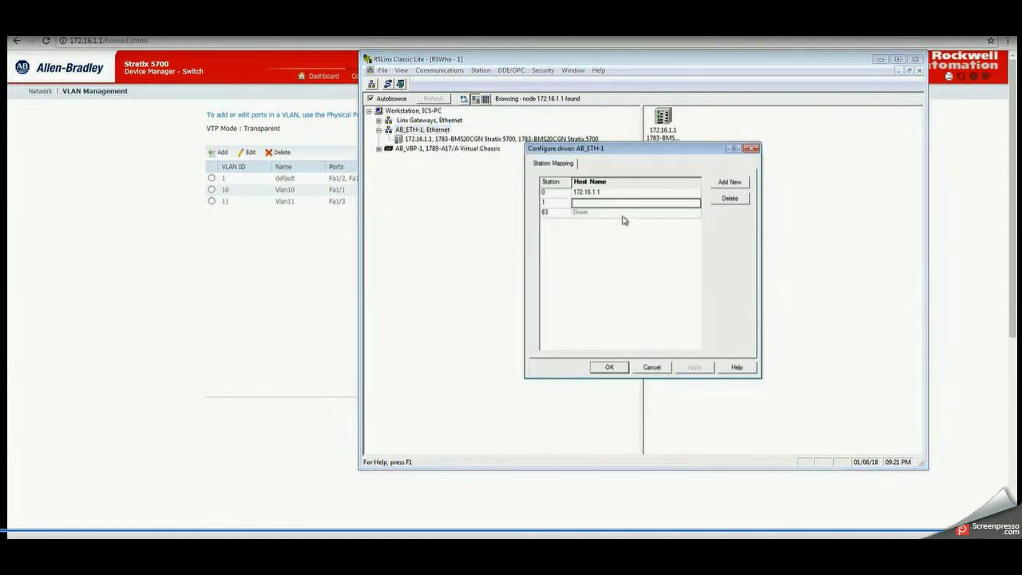
pyautogui.click(608, 205)
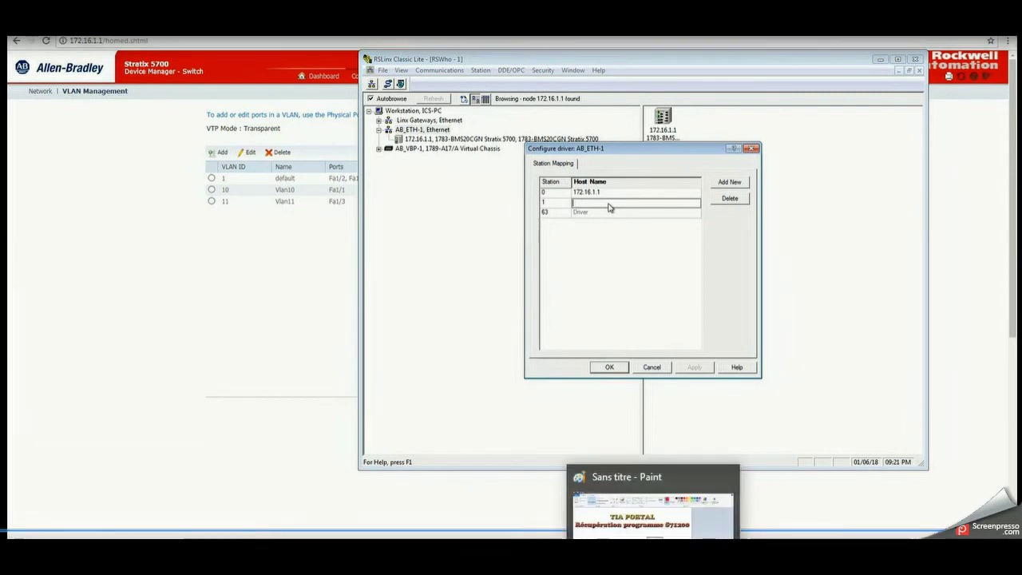
pyautogui.click(573, 499)
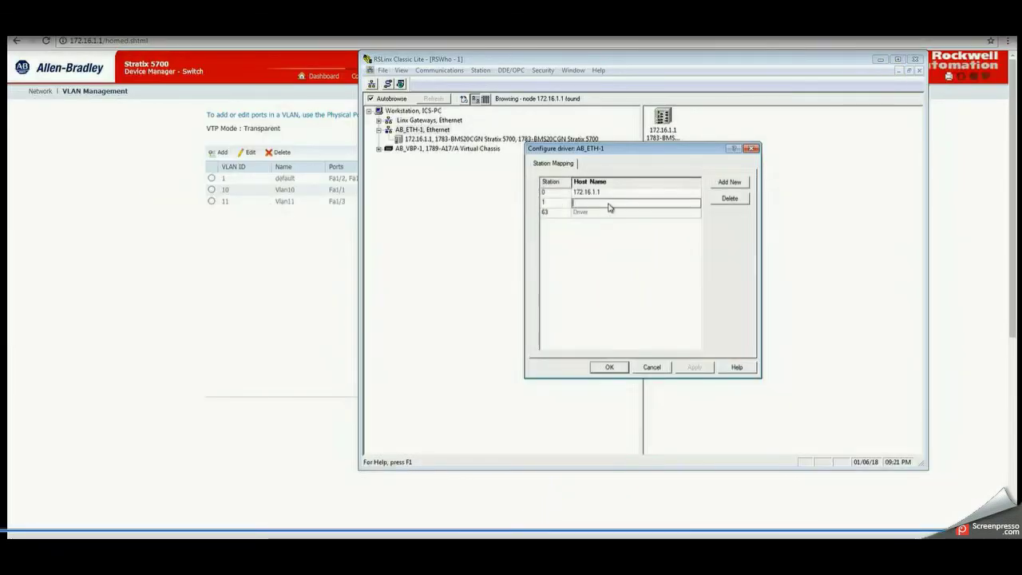
# - Map station 1 to 172.16.10.10 and station 2 to 172.16.11.10, then apply and close
pyautogui.write('172')
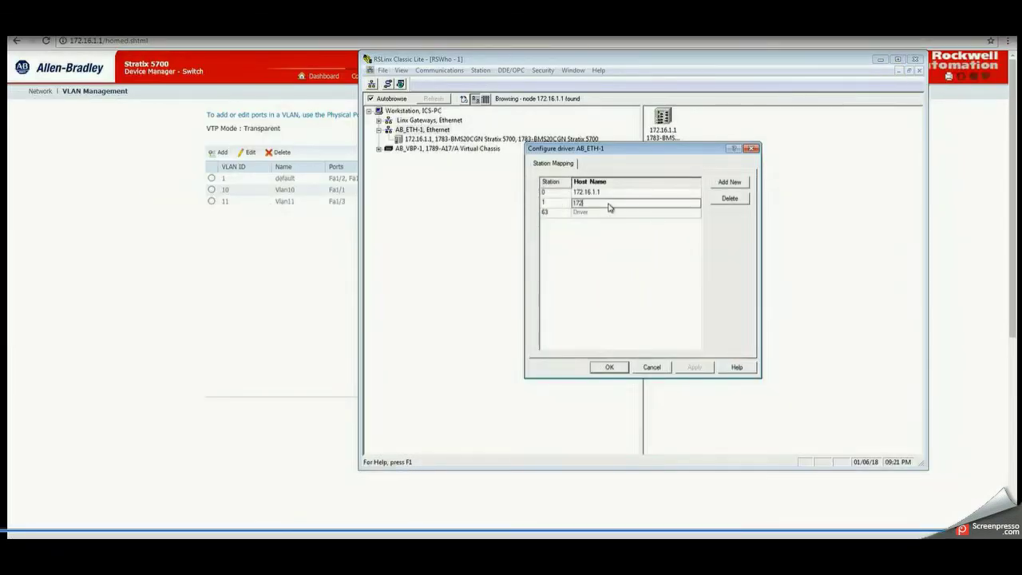
pyautogui.write('.16.10.10')
pyautogui.click(727, 184)
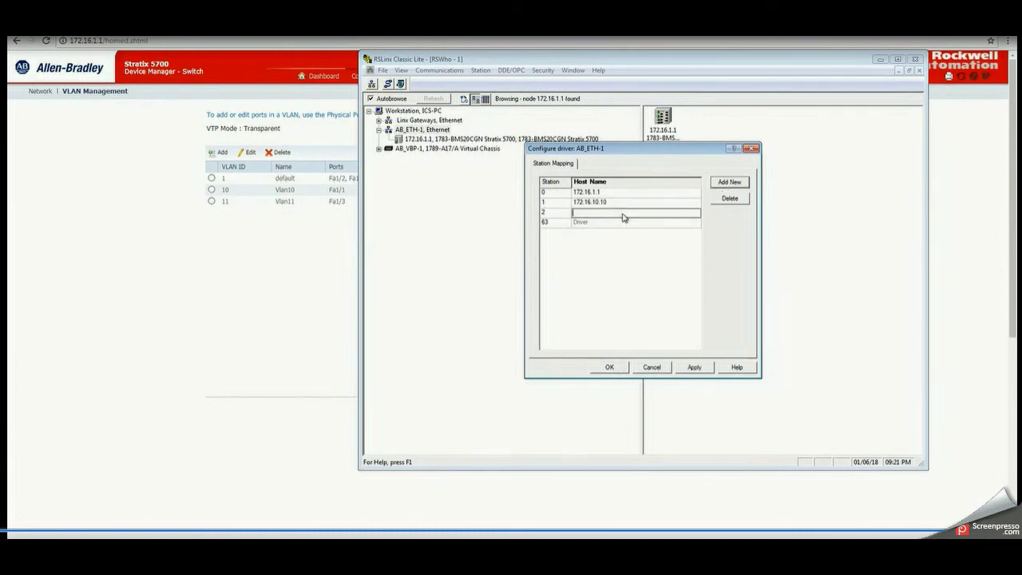
pyautogui.write('172.16.11.10')
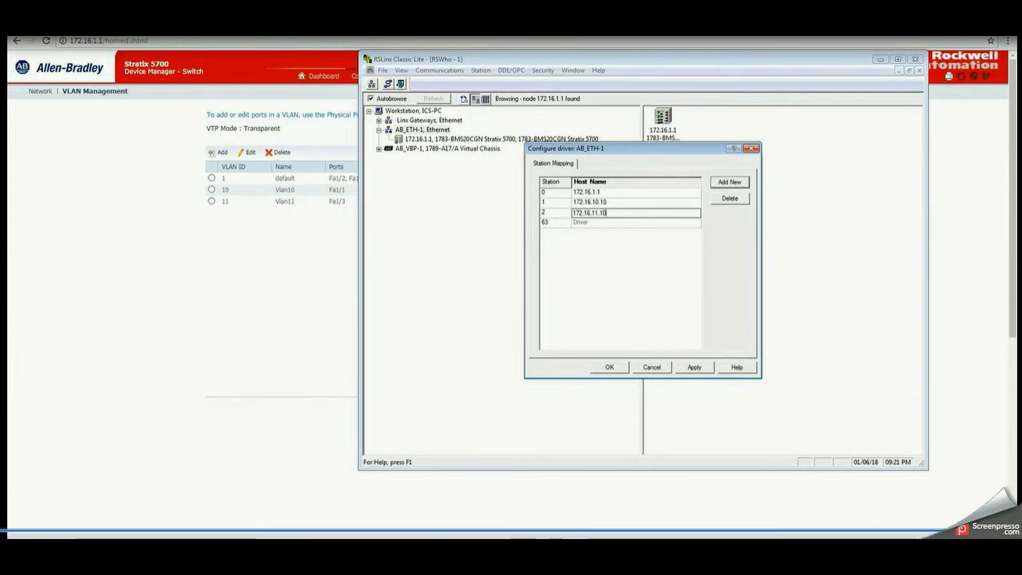
pyautogui.click(694, 366)
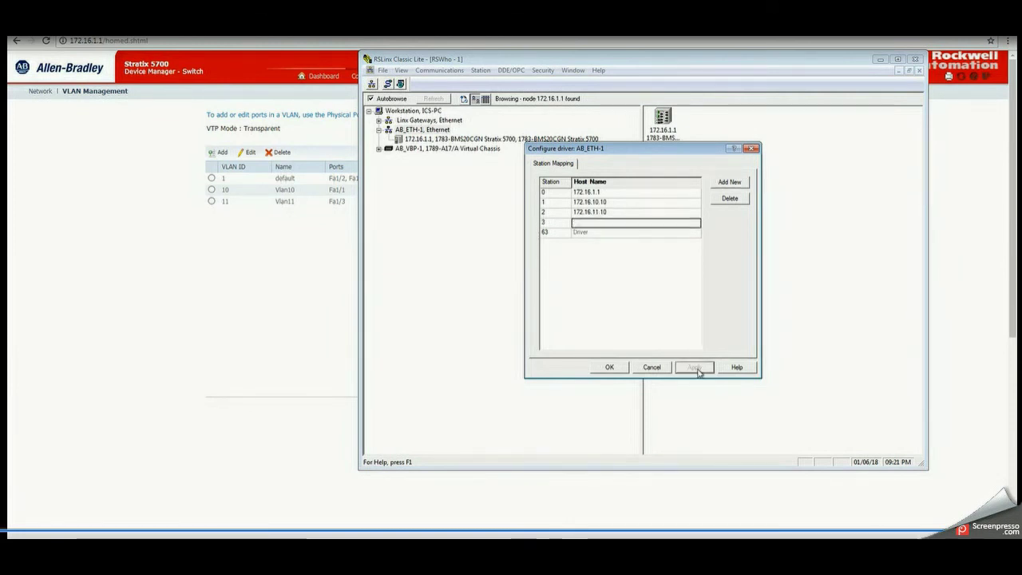
pyautogui.click(607, 369)
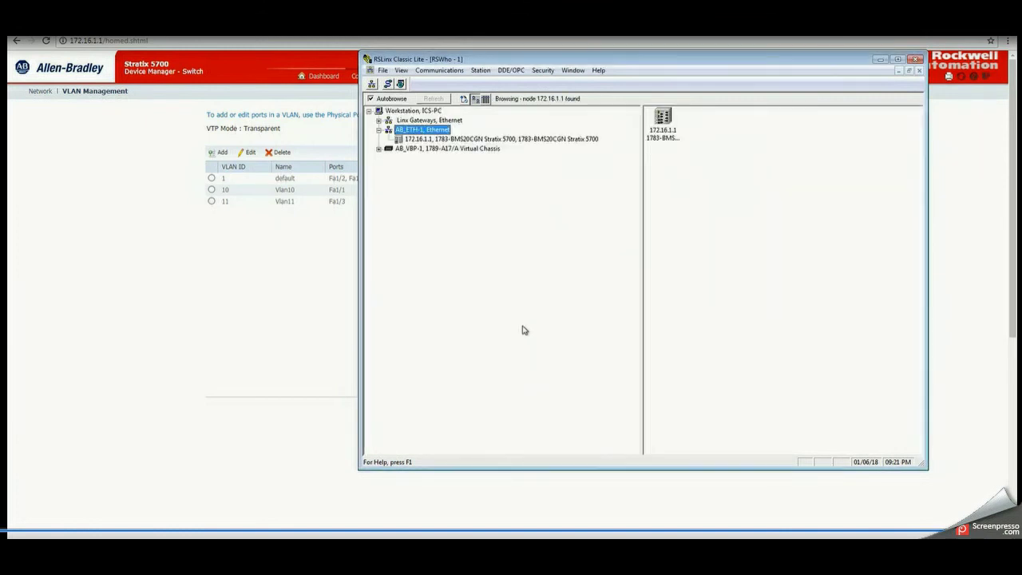